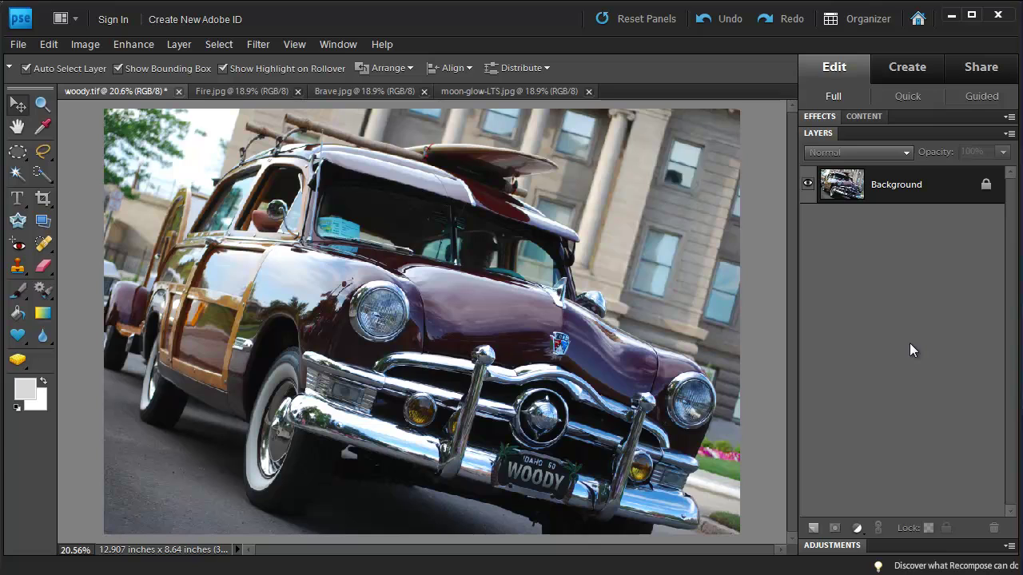
- Copy the Fire.jpg texture onto the woody.tif photo as a new layer and scale it to about 91.4% to cover the photo
{"action": "left_click", "coordinate": [235, 89]}
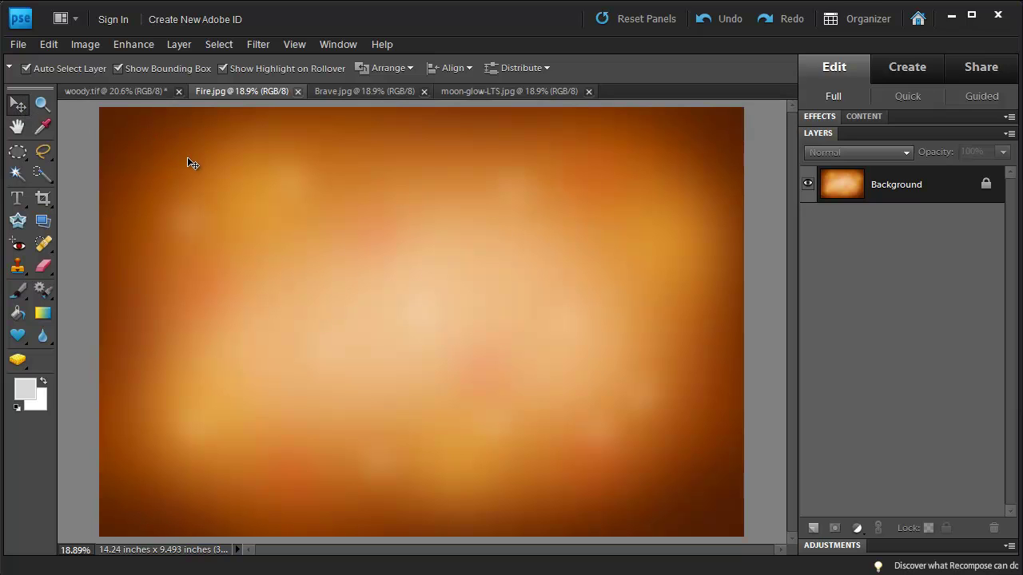
{"action": "left_click", "coordinate": [144, 93]}
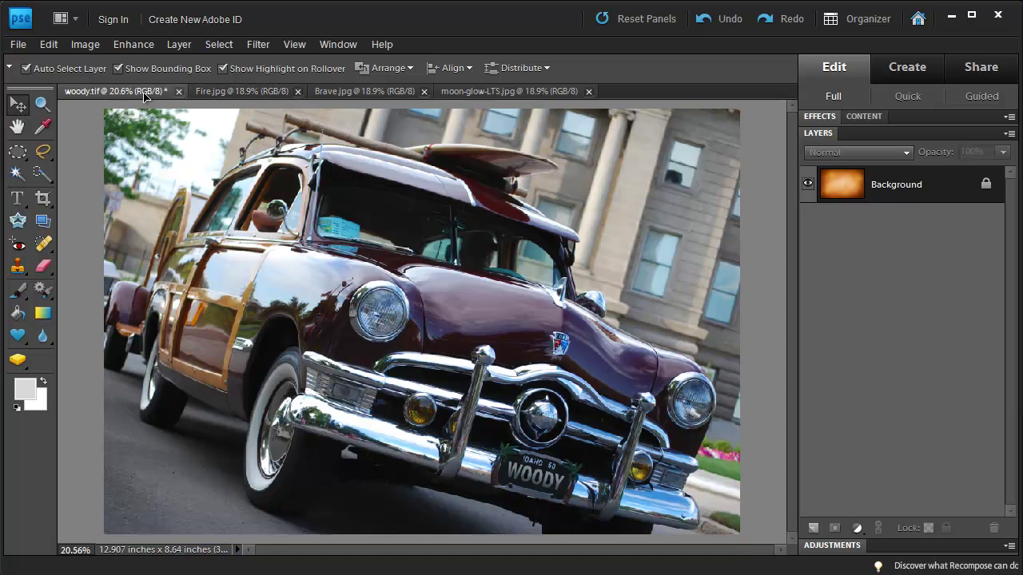
{"action": "left_click_drag", "start_coordinate": [143, 93], "coordinate": [168, 134]}
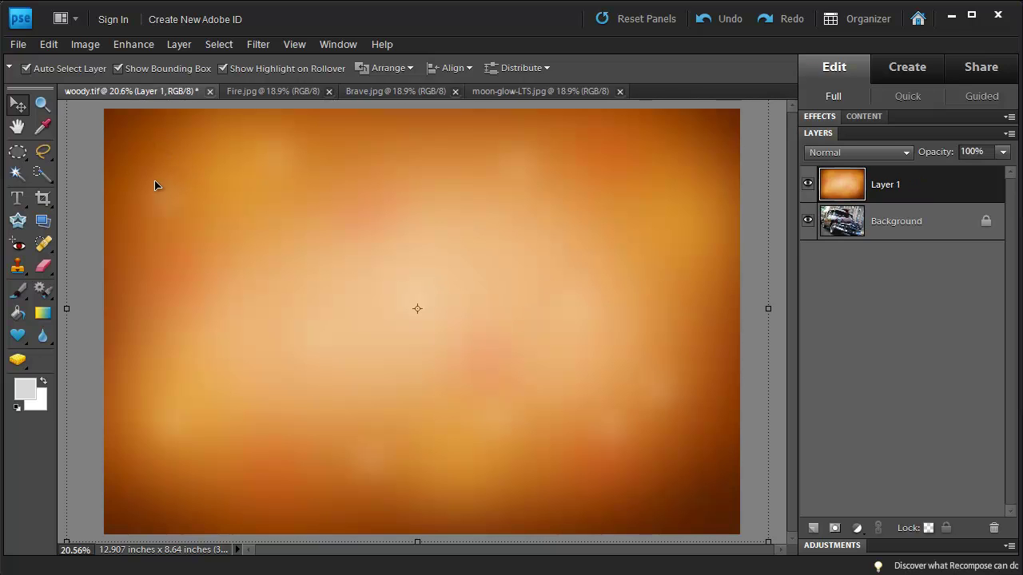
{"action": "left_click_drag", "start_coordinate": [153, 149], "coordinate": [201, 196]}
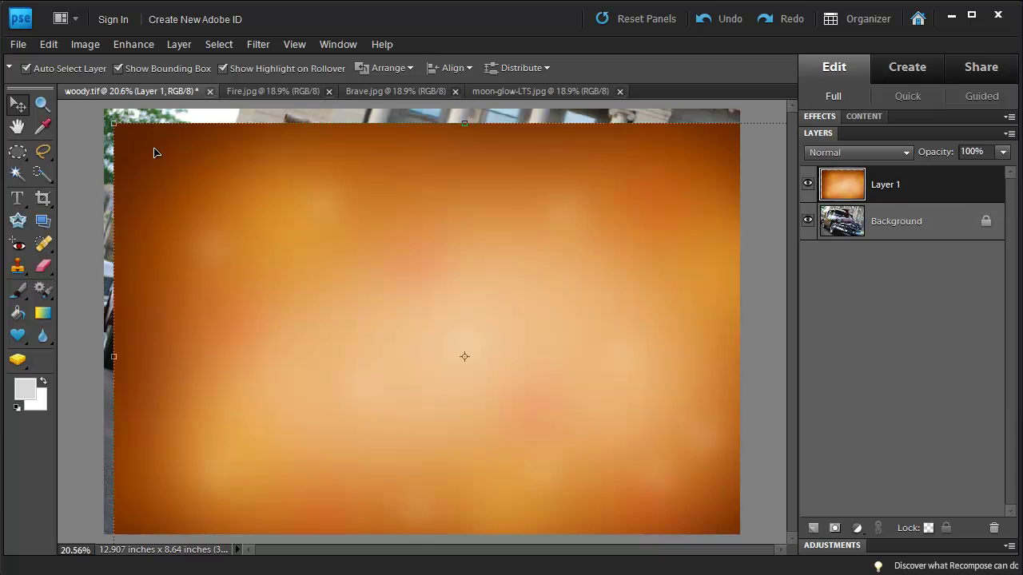
{"action": "left_click_drag", "start_coordinate": [113, 123], "coordinate": [274, 228]}
{"action": "left_click_drag", "start_coordinate": [304, 283], "coordinate": [144, 168]}
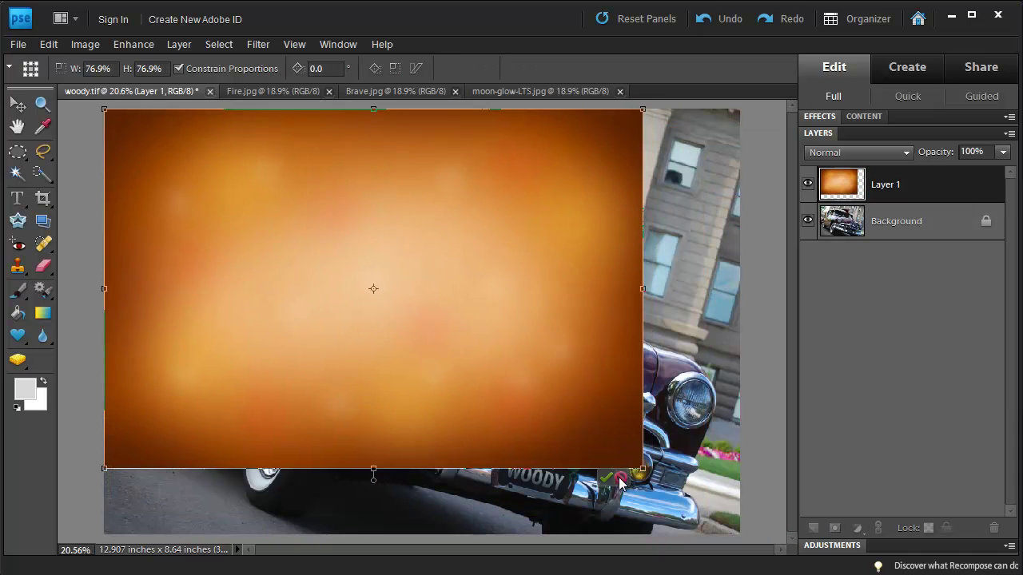
{"action": "left_click_drag", "start_coordinate": [643, 468], "coordinate": [743, 537]}
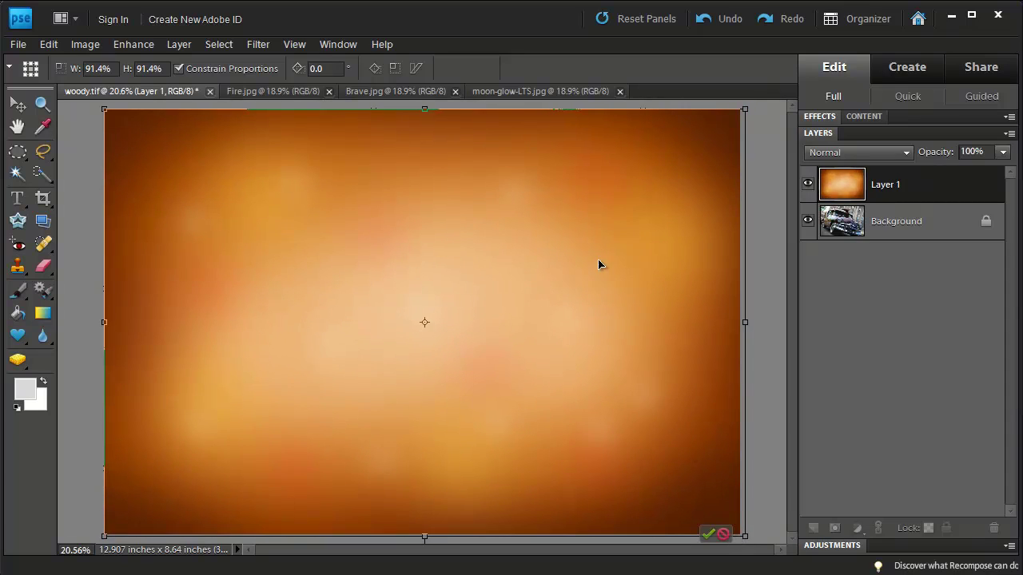
{"action": "key", "text": "Return"}
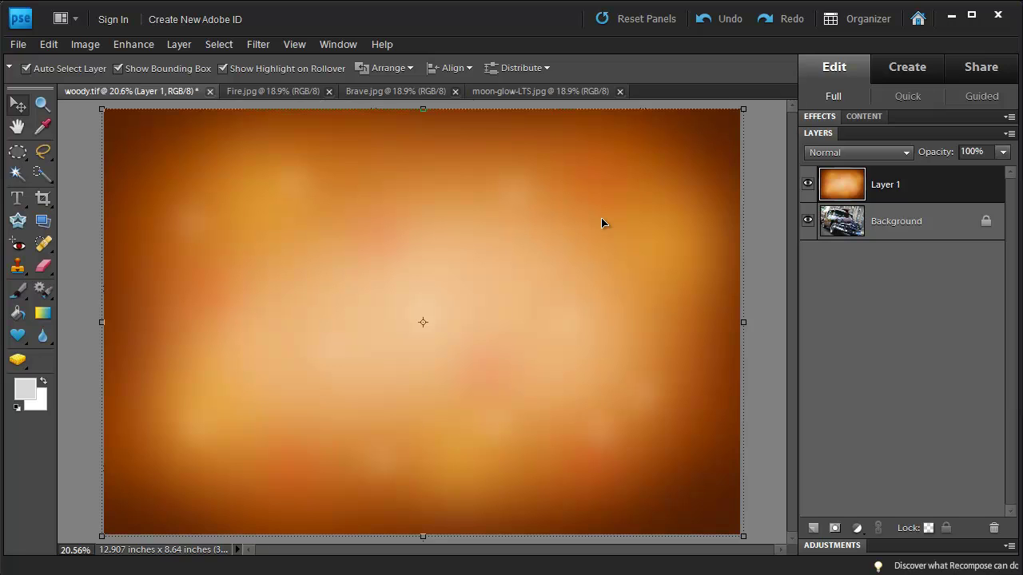
- Add the Brave.jpg texture to woody.tif as a new layer and scale it to about 91.7% to cover the photo
{"action": "left_click", "coordinate": [400, 90]}
{"action": "left_click_drag", "start_coordinate": [152, 98], "coordinate": [152, 181]}
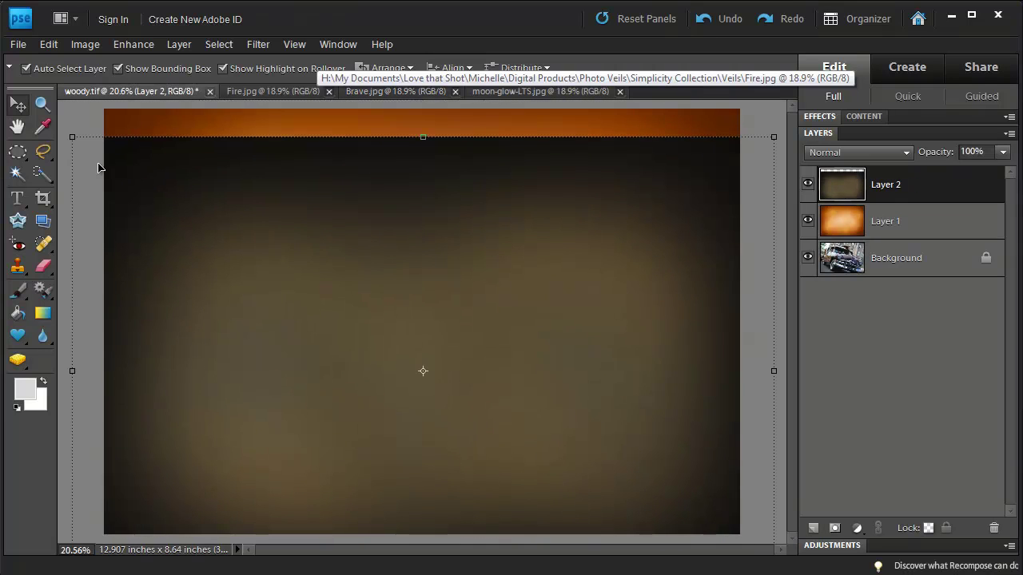
{"action": "left_click_drag", "start_coordinate": [74, 139], "coordinate": [157, 141]}
{"action": "left_click_drag", "start_coordinate": [656, 476], "coordinate": [743, 541]}
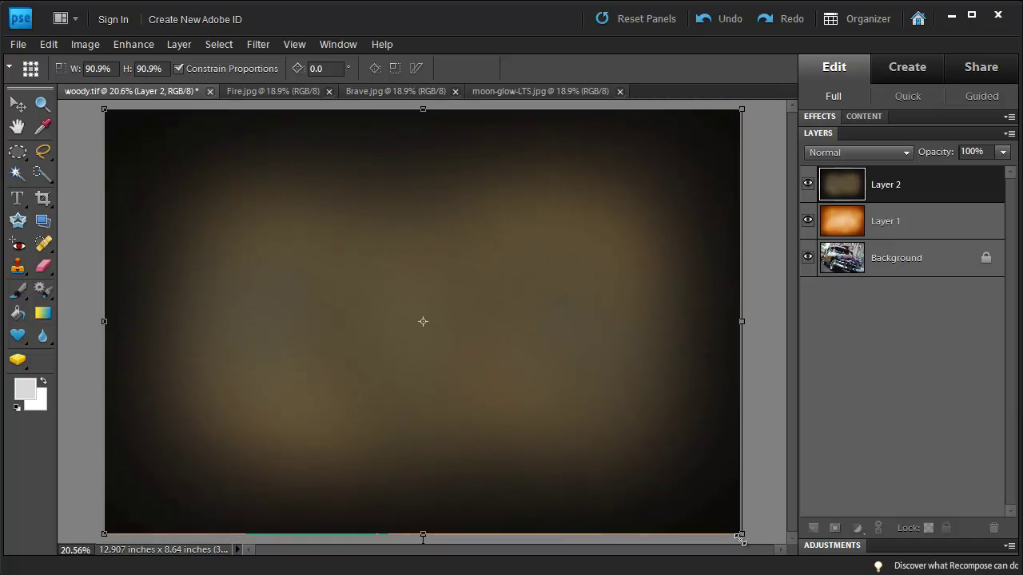
{"action": "key", "text": "Left"}
{"action": "key", "text": "Left"}
{"action": "key", "text": "Left"}
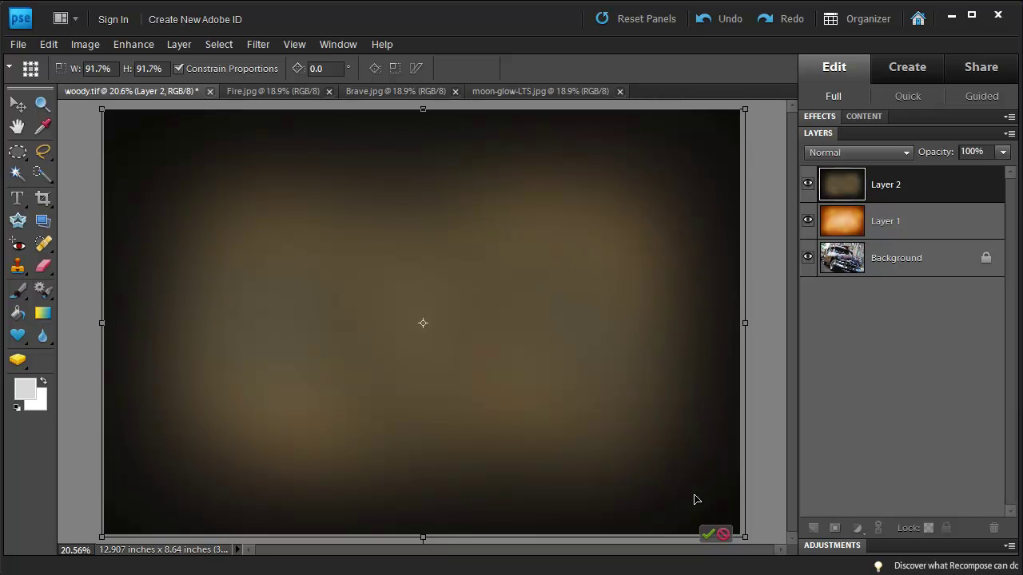
{"action": "left_click", "coordinate": [708, 537]}
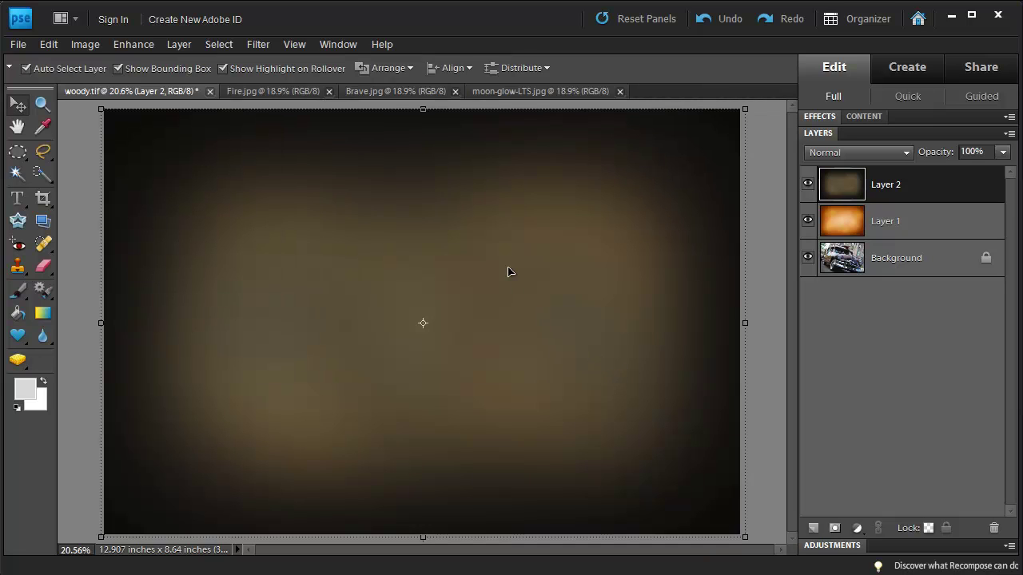
- Place the moon-glow-LTS.jpg texture in woody.tif as the top layer, scaled to about 91.8% to cover the photo
{"action": "left_click", "coordinate": [504, 91]}
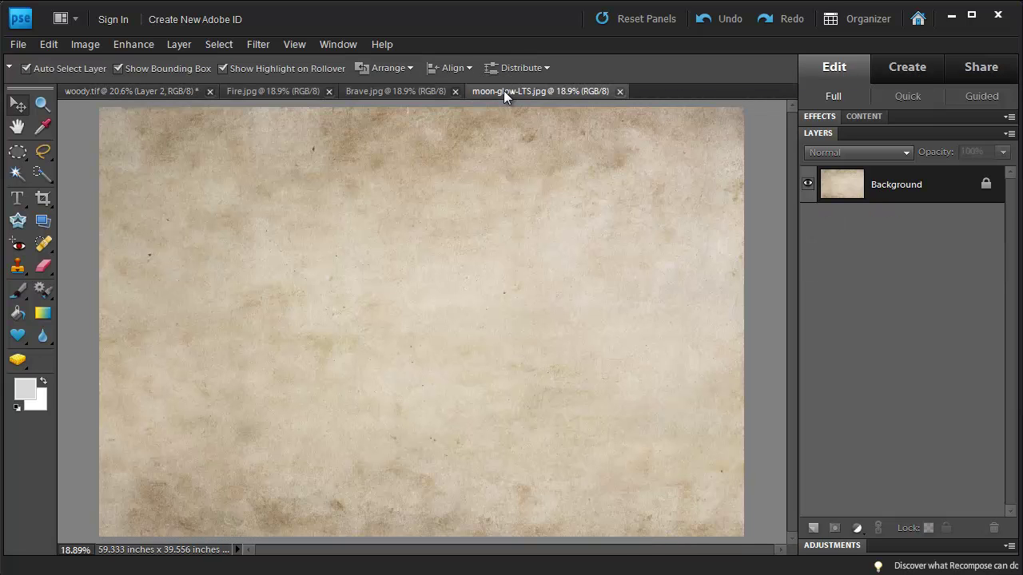
{"action": "left_click_drag", "start_coordinate": [116, 91], "coordinate": [216, 154]}
{"action": "left_click_drag", "start_coordinate": [104, 121], "coordinate": [201, 187]}
{"action": "left_click_drag", "start_coordinate": [254, 222], "coordinate": [158, 149]}
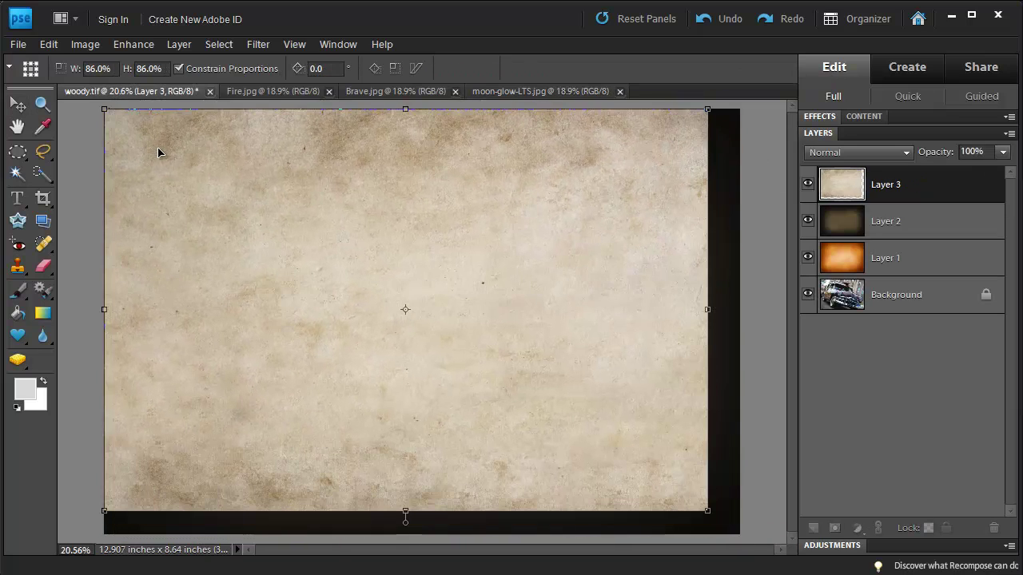
{"action": "left_click_drag", "start_coordinate": [707, 512], "coordinate": [745, 545]}
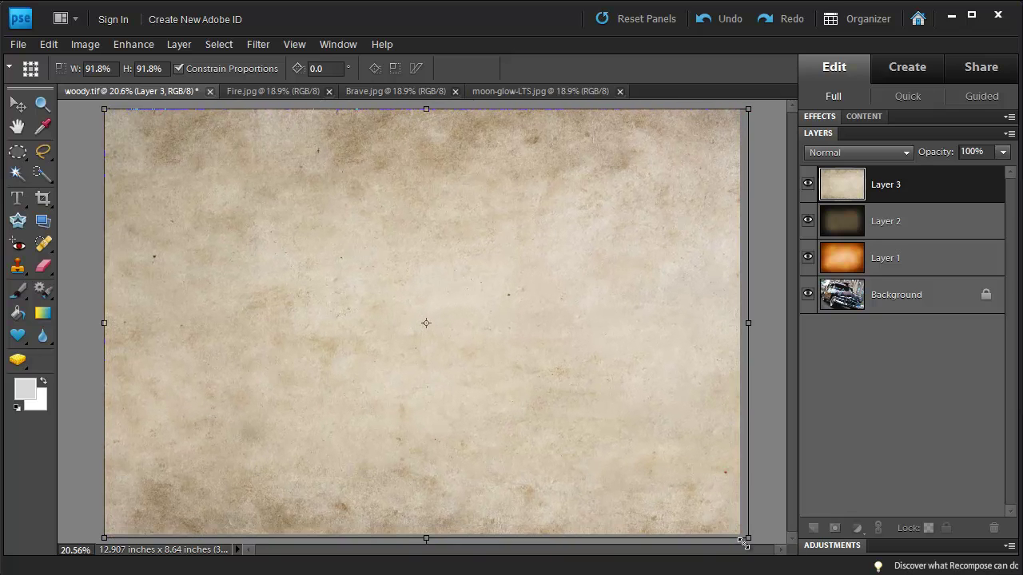
{"action": "double_click", "coordinate": [670, 362]}
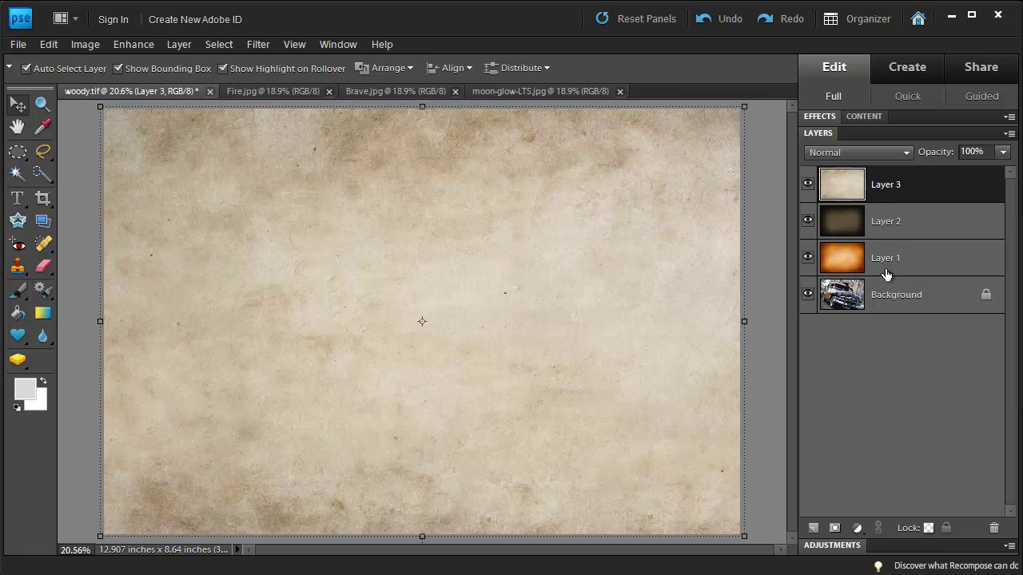
- Hide Layer 3 and Layer 2, and set the blend mode of the orange Layer 1 to Soft Light
{"action": "left_click", "coordinate": [807, 184]}
{"action": "left_click", "coordinate": [808, 221]}
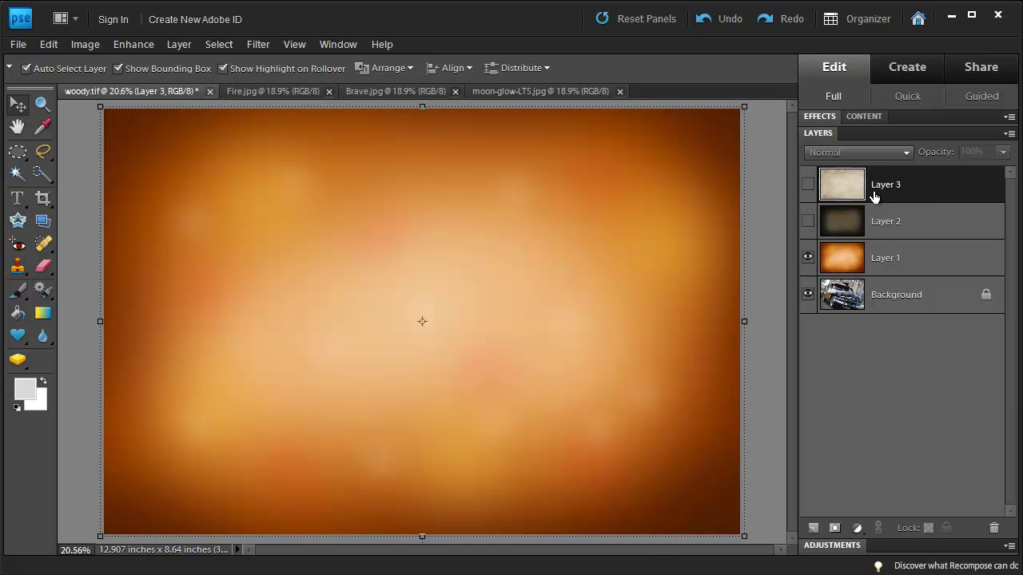
{"action": "left_click", "coordinate": [889, 262]}
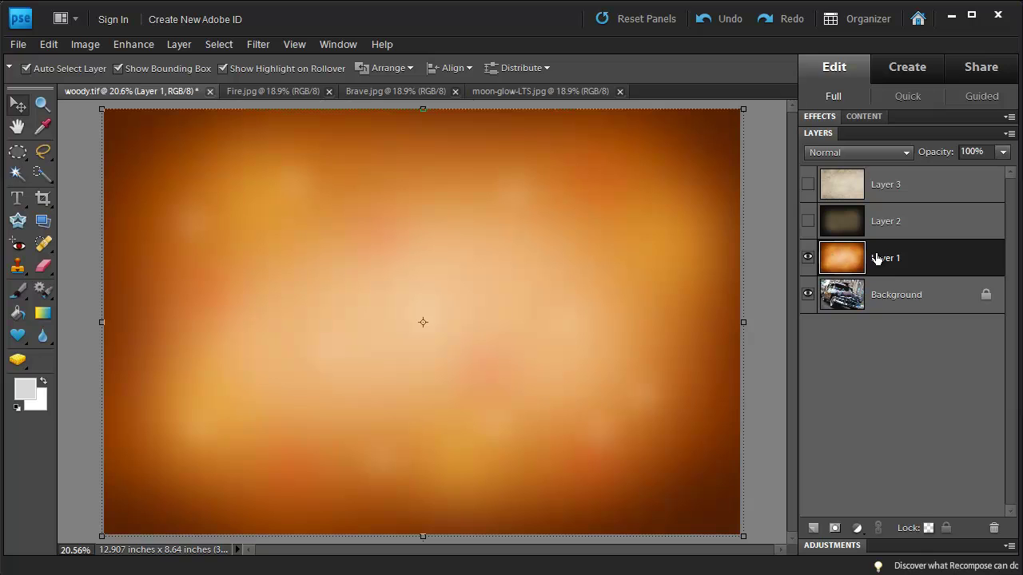
{"action": "left_click", "coordinate": [908, 153]}
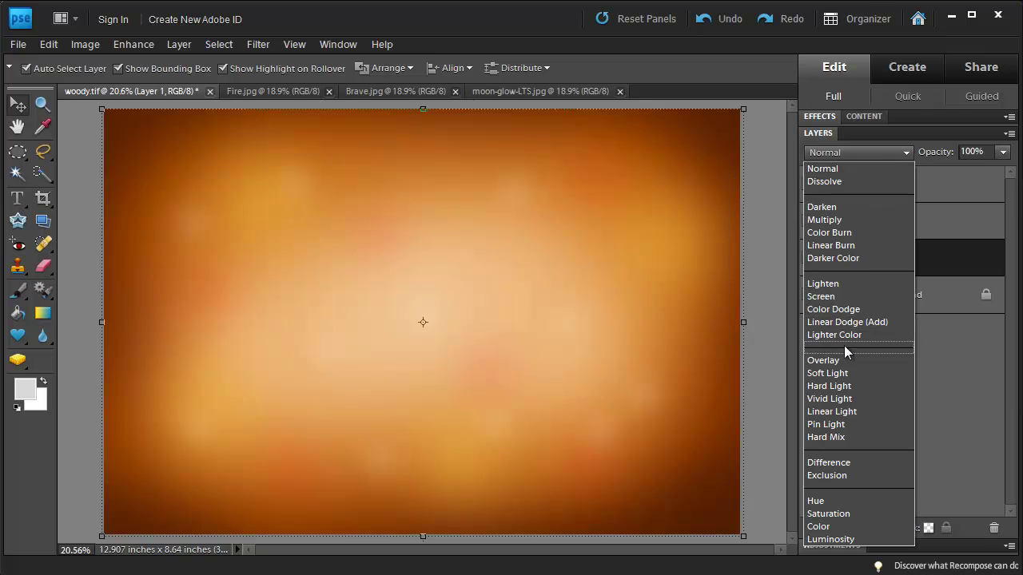
{"action": "left_click", "coordinate": [830, 373]}
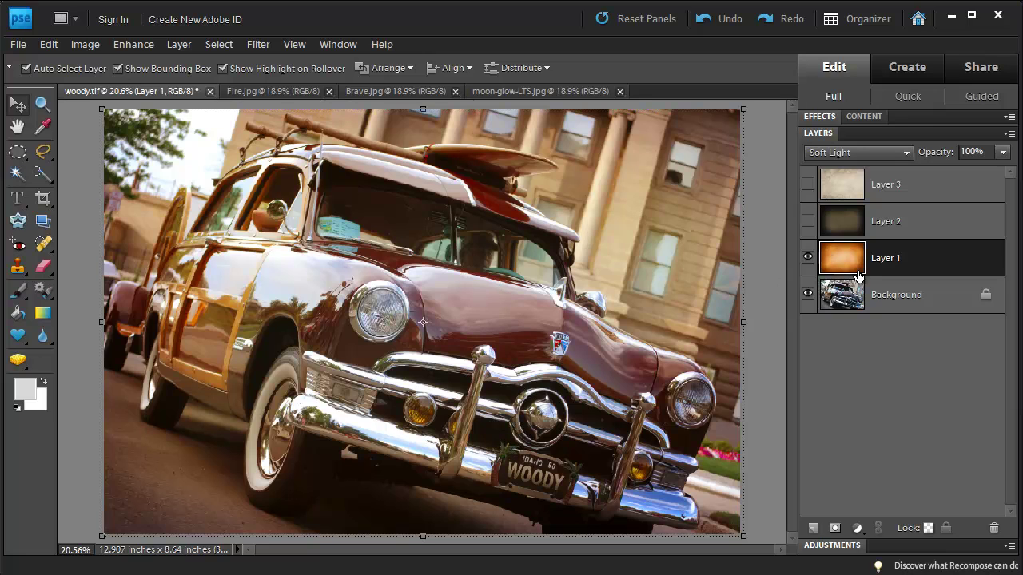
- Add a layer mask to Layer 1 and paint it black over the car body with a soft 800 px brush at 100% opacity
{"action": "left_click", "coordinate": [835, 529]}
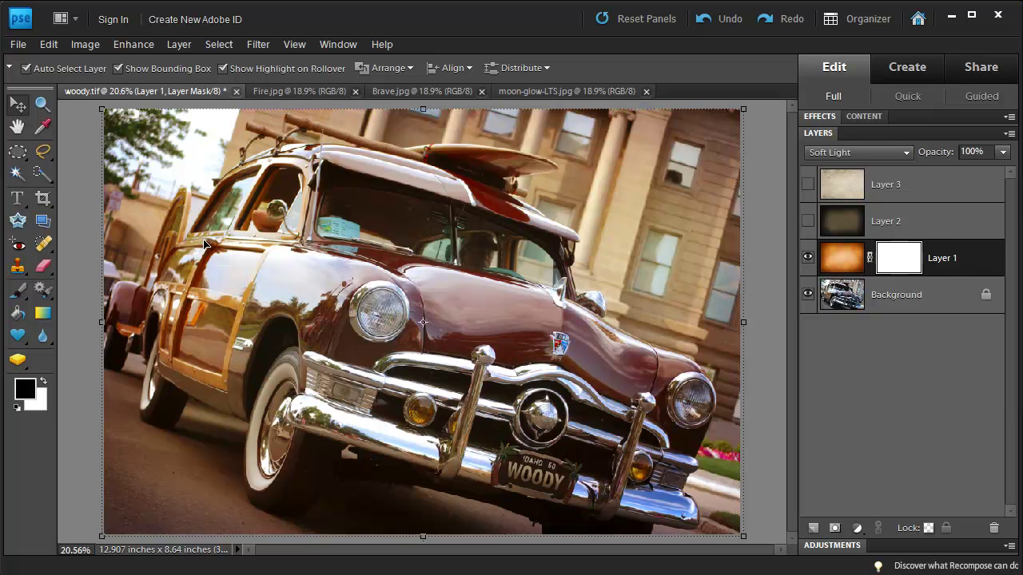
{"action": "left_click", "coordinate": [19, 294]}
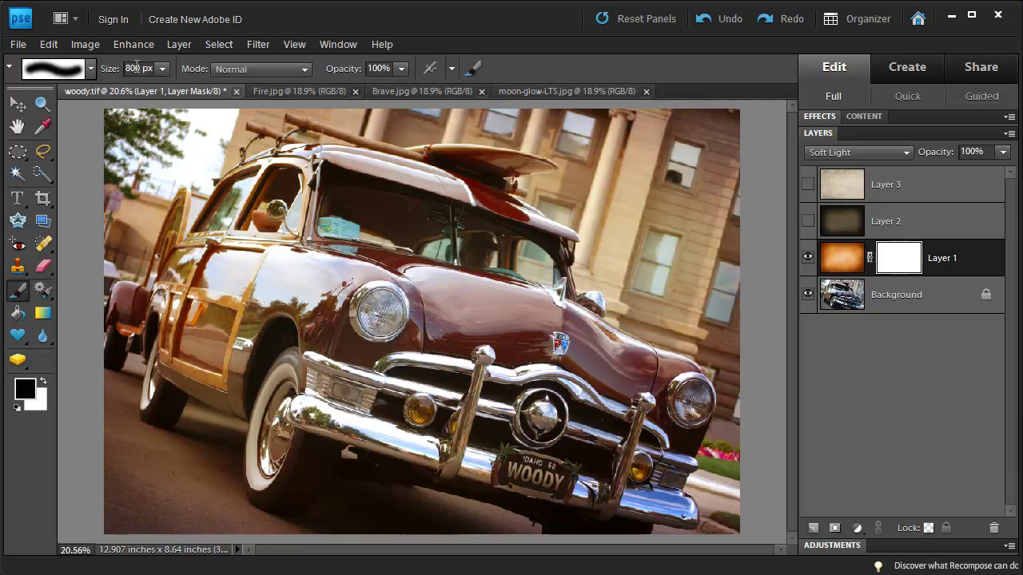
{"action": "left_click", "coordinate": [91, 71]}
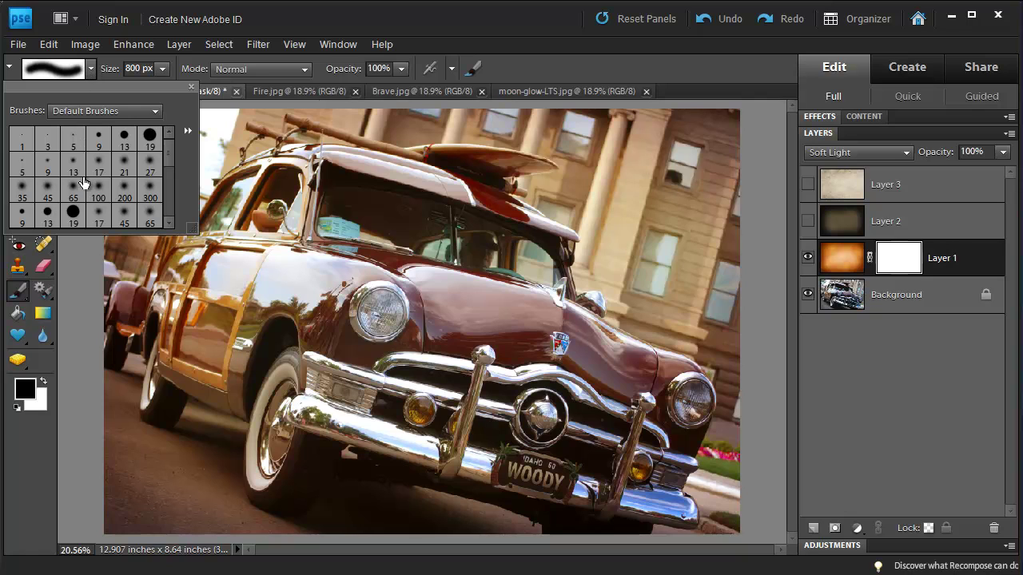
{"action": "left_click", "coordinate": [348, 247]}
{"action": "mouse_move", "coordinate": [540, 409]}
{"action": "left_mouse_down"}
{"action": "mouse_move", "coordinate": [451, 299]}
{"action": "mouse_move", "coordinate": [391, 296]}
{"action": "mouse_move", "coordinate": [376, 206]}
{"action": "mouse_move", "coordinate": [278, 201]}
{"action": "mouse_move", "coordinate": [252, 256]}
{"action": "mouse_move", "coordinate": [312, 295]}
{"action": "mouse_move", "coordinate": [315, 344]}
{"action": "left_mouse_up"}
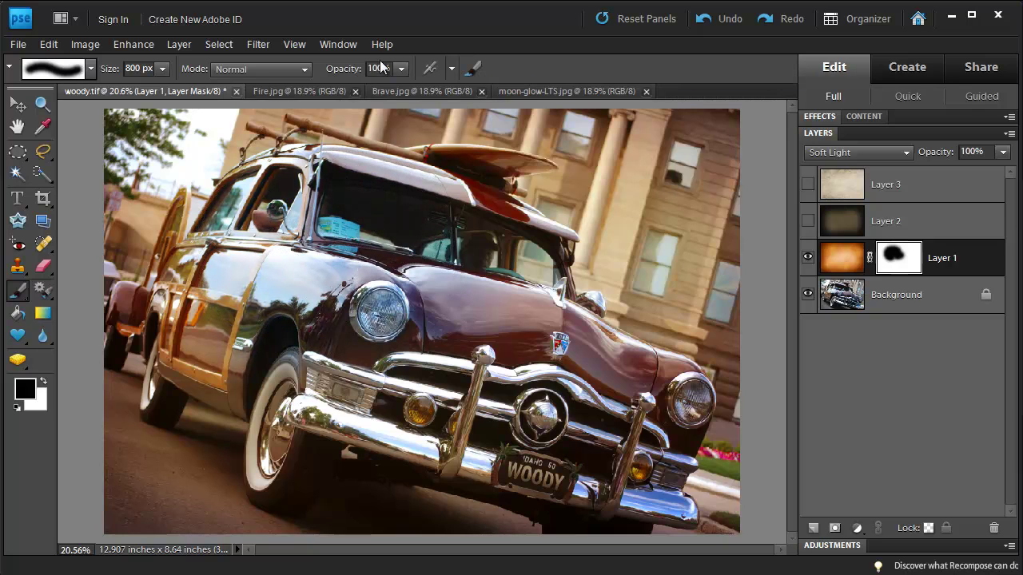
{"action": "left_click", "coordinate": [380, 68]}
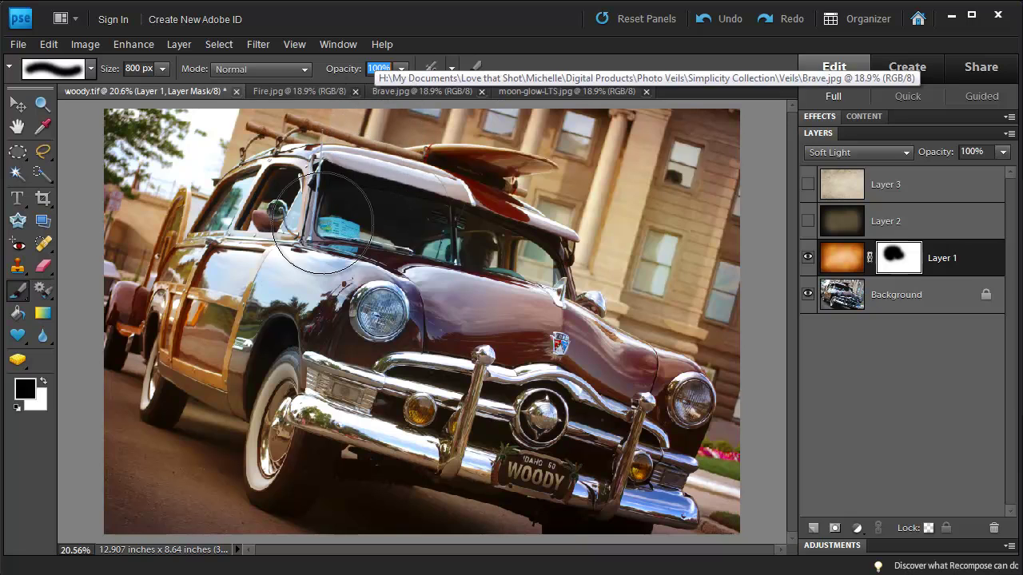
{"action": "mouse_move", "coordinate": [257, 294]}
{"action": "left_mouse_down"}
{"action": "mouse_move", "coordinate": [208, 329]}
{"action": "mouse_move", "coordinate": [228, 280]}
{"action": "left_mouse_up"}
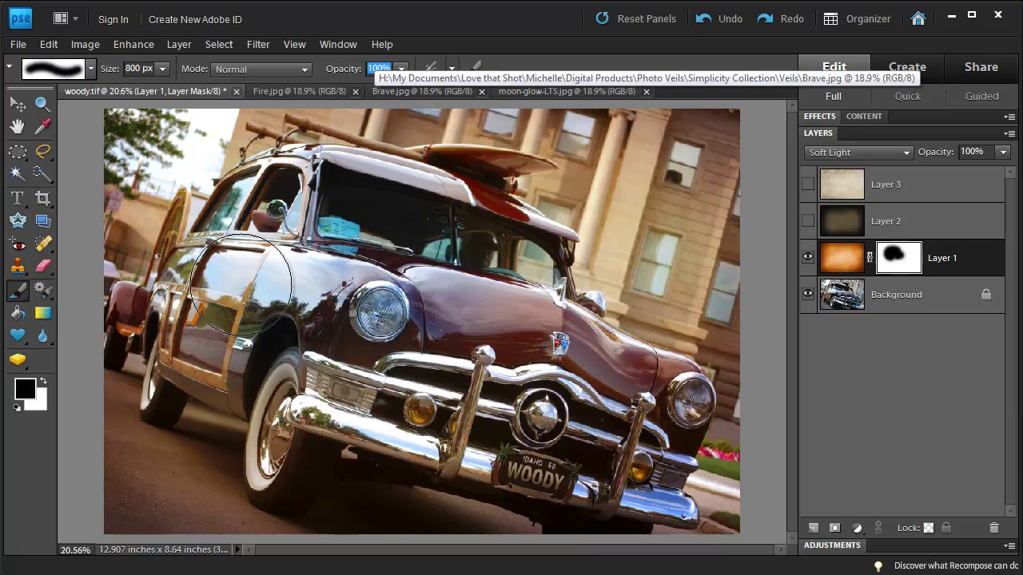
{"action": "mouse_move", "coordinate": [414, 244]}
{"action": "left_mouse_down"}
{"action": "mouse_move", "coordinate": [483, 278]}
{"action": "mouse_move", "coordinate": [497, 343]}
{"action": "mouse_move", "coordinate": [591, 399]}
{"action": "left_mouse_up"}
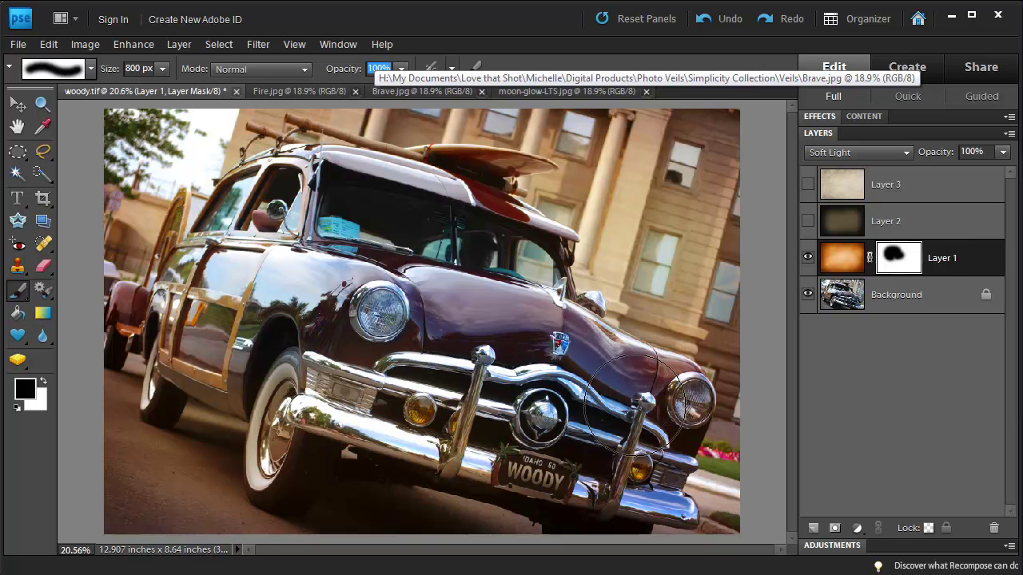
{"action": "mouse_move", "coordinate": [627, 444]}
{"action": "left_mouse_down"}
{"action": "mouse_move", "coordinate": [488, 424]}
{"action": "mouse_move", "coordinate": [408, 368]}
{"action": "mouse_move", "coordinate": [264, 344]}
{"action": "left_mouse_up"}
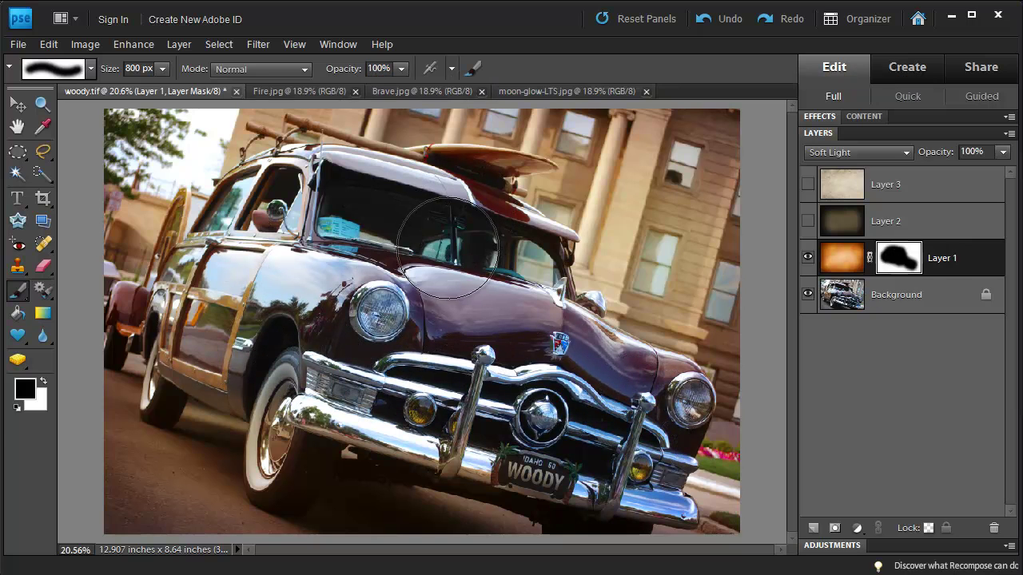
- Refine Layer 1's mask by painting black over the car's remaining tinted areas with a 400 px brush at 50% opacity
{"action": "left_click", "coordinate": [376, 68]}
{"action": "type", "text": "50"}
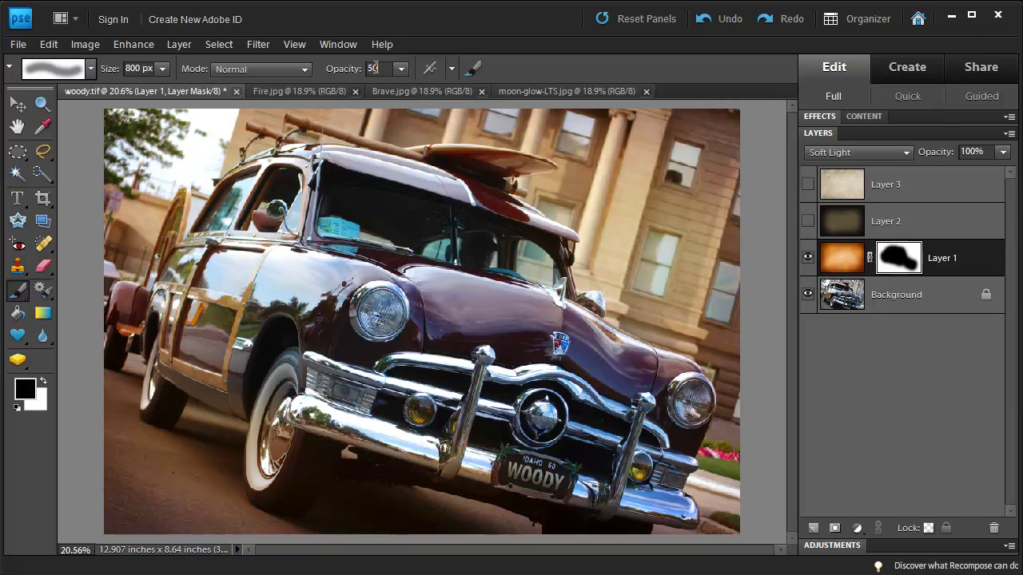
{"action": "key", "text": "Return"}
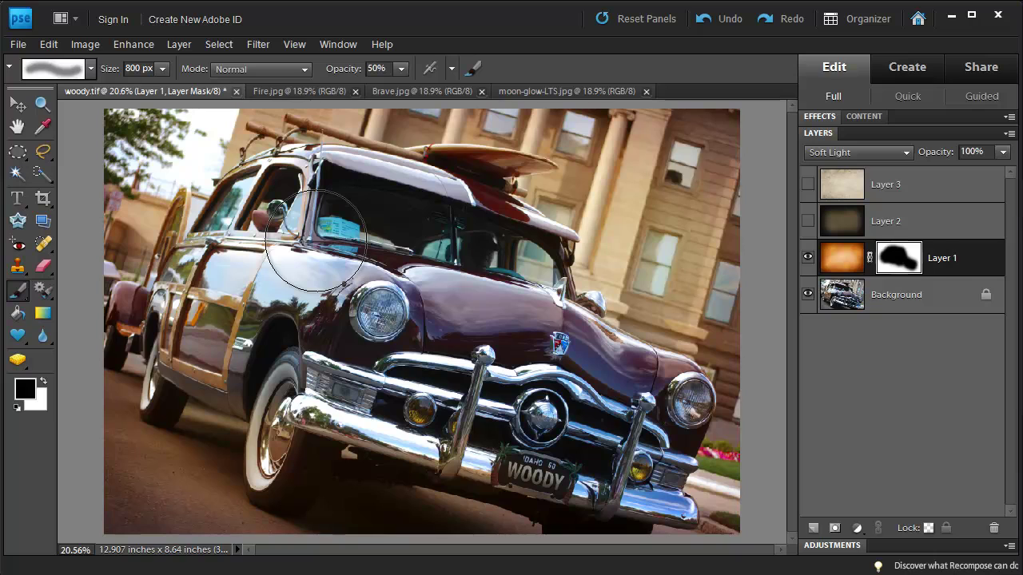
{"action": "key", "text": "bracketleft"}
{"action": "key", "text": "bracketleft"}
{"action": "key", "text": "bracketleft"}
{"action": "mouse_move", "coordinate": [196, 220]}
{"action": "left_mouse_down"}
{"action": "mouse_move", "coordinate": [146, 317]}
{"action": "mouse_move", "coordinate": [186, 358]}
{"action": "mouse_move", "coordinate": [181, 381]}
{"action": "mouse_move", "coordinate": [184, 369]}
{"action": "mouse_move", "coordinate": [232, 368]}
{"action": "mouse_move", "coordinate": [274, 417]}
{"action": "mouse_move", "coordinate": [271, 464]}
{"action": "mouse_move", "coordinate": [312, 420]}
{"action": "mouse_move", "coordinate": [518, 464]}
{"action": "mouse_move", "coordinate": [675, 466]}
{"action": "mouse_move", "coordinate": [689, 402]}
{"action": "mouse_move", "coordinate": [662, 379]}
{"action": "mouse_move", "coordinate": [585, 352]}
{"action": "mouse_move", "coordinate": [534, 295]}
{"action": "mouse_move", "coordinate": [525, 252]}
{"action": "mouse_move", "coordinate": [494, 211]}
{"action": "mouse_move", "coordinate": [485, 161]}
{"action": "mouse_move", "coordinate": [407, 177]}
{"action": "mouse_move", "coordinate": [320, 154]}
{"action": "mouse_move", "coordinate": [278, 168]}
{"action": "mouse_move", "coordinate": [243, 204]}
{"action": "mouse_move", "coordinate": [239, 239]}
{"action": "mouse_move", "coordinate": [332, 229]}
{"action": "mouse_move", "coordinate": [393, 285]}
{"action": "left_mouse_up"}
{"action": "mouse_move", "coordinate": [244, 305]}
{"action": "left_mouse_down"}
{"action": "mouse_move", "coordinate": [288, 303]}
{"action": "mouse_move", "coordinate": [308, 286]}
{"action": "left_mouse_up"}
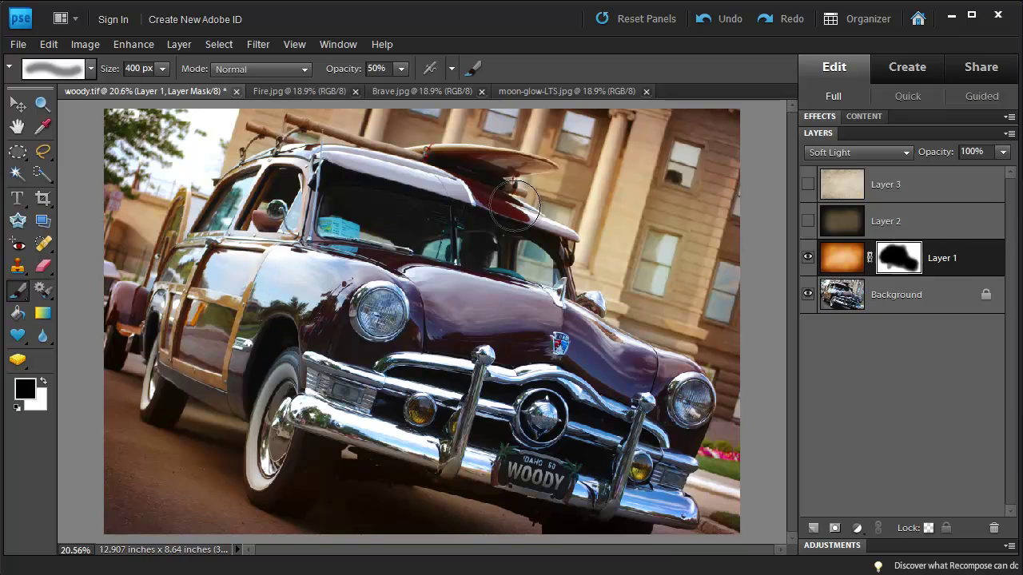
- Make the dark Layer 2 visible in Soft Light blend mode and add a layer mask to it
{"action": "left_click", "coordinate": [921, 224]}
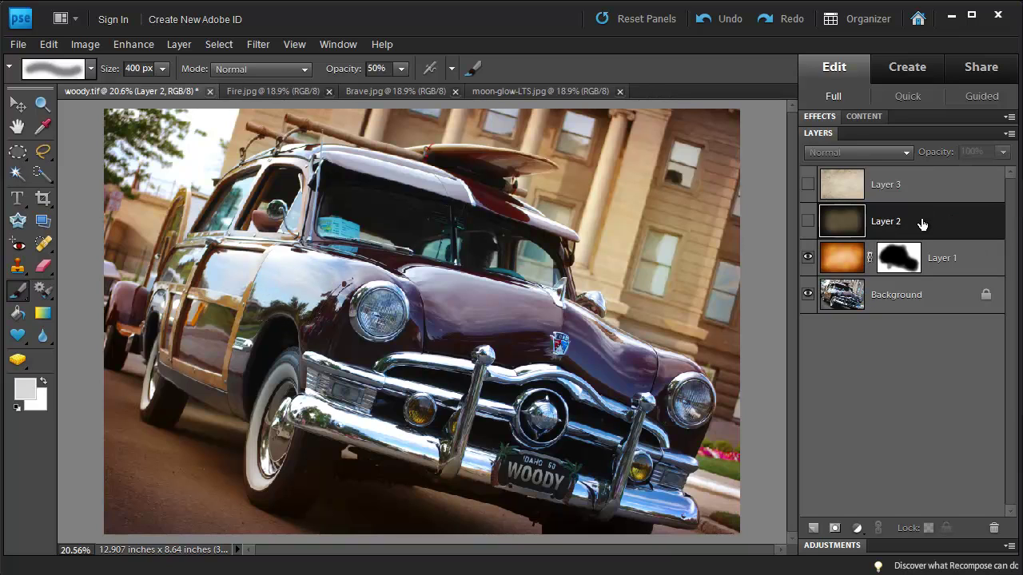
{"action": "left_click", "coordinate": [808, 223]}
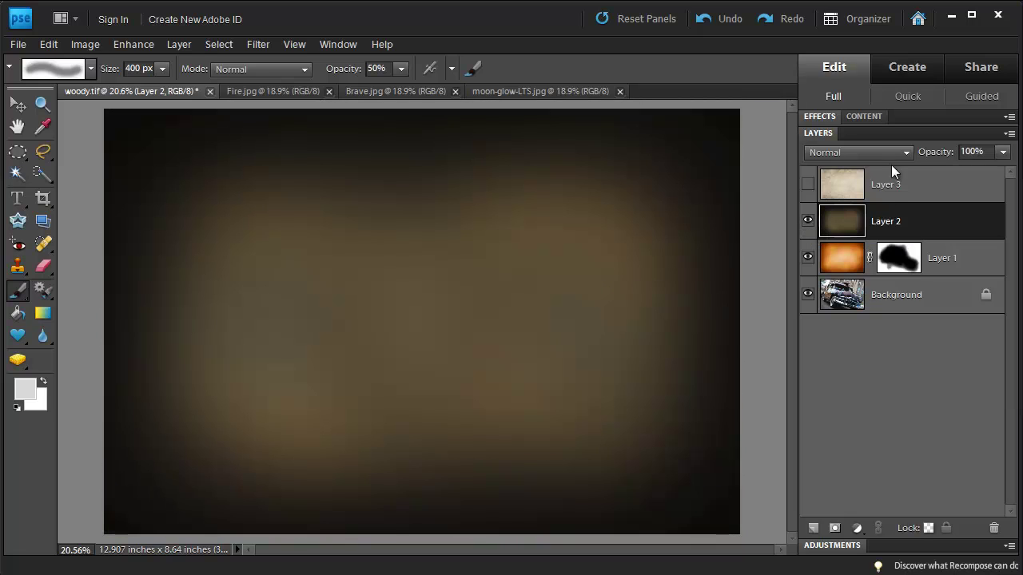
{"action": "left_click", "coordinate": [905, 147]}
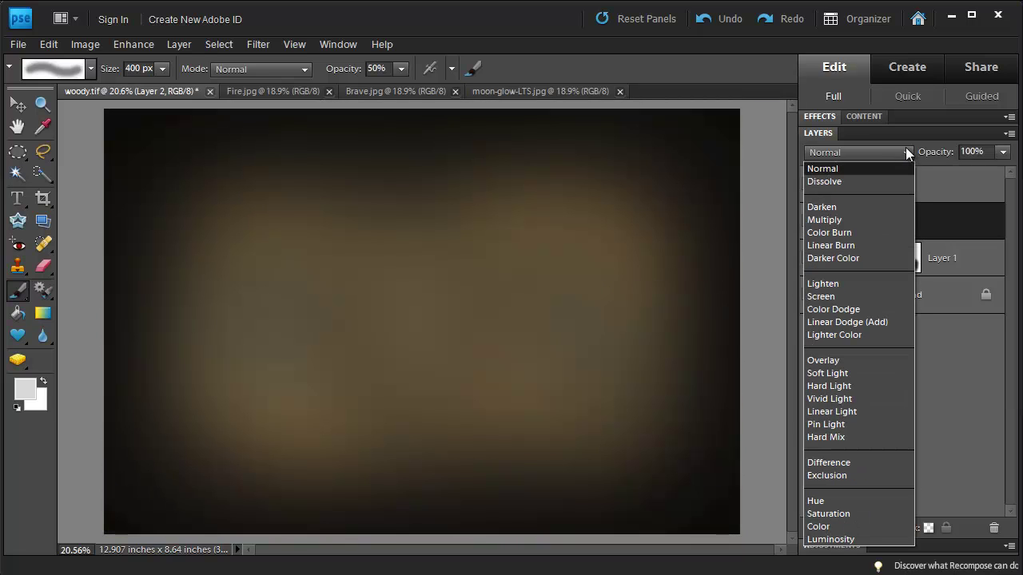
{"action": "left_click", "coordinate": [835, 371]}
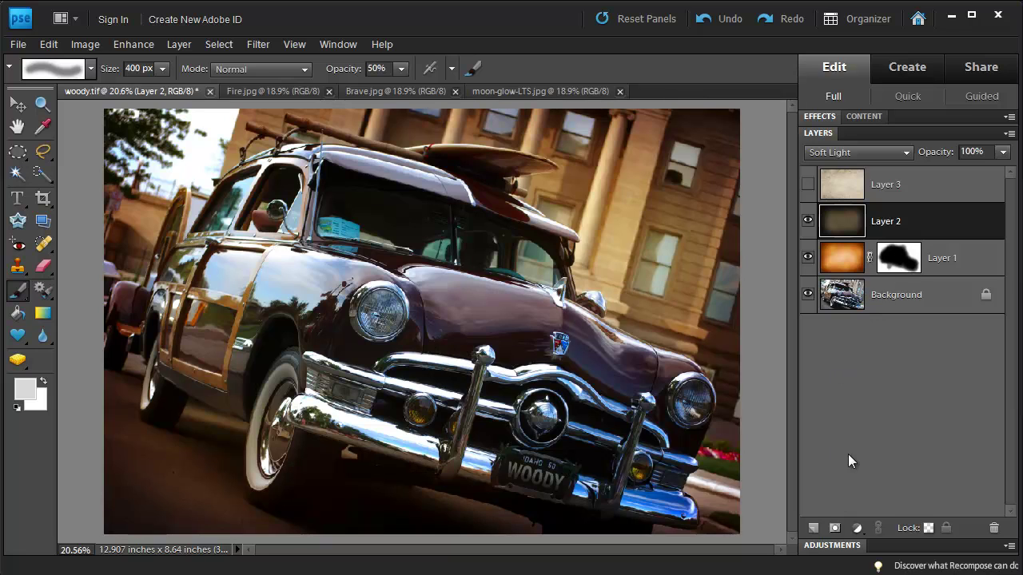
{"action": "left_click", "coordinate": [833, 528]}
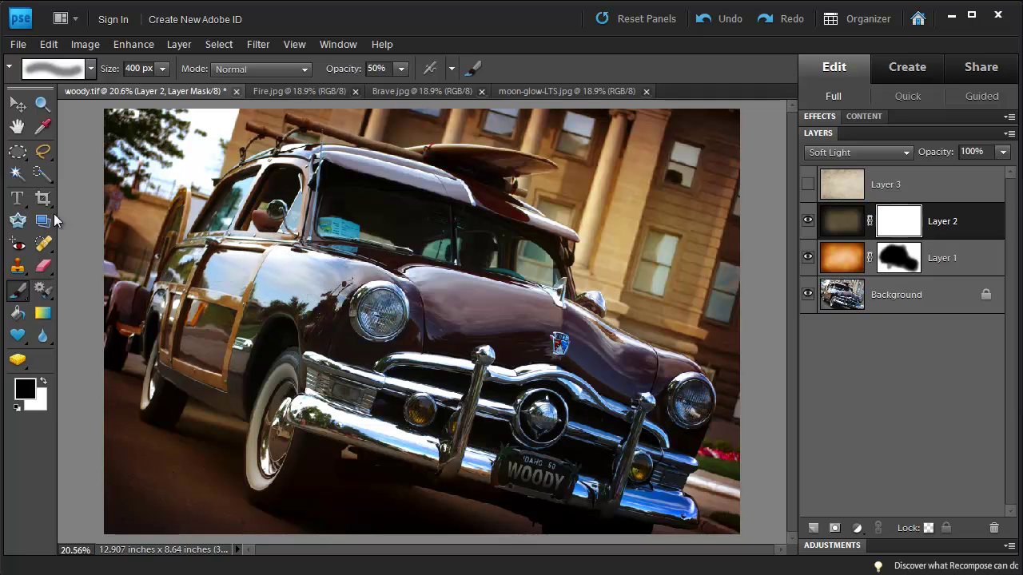
- Enlarge the brush to 1100 px and dab black at 50% opacity on Layer 2's mask over the windshield and fender area
{"action": "left_click", "coordinate": [26, 291]}
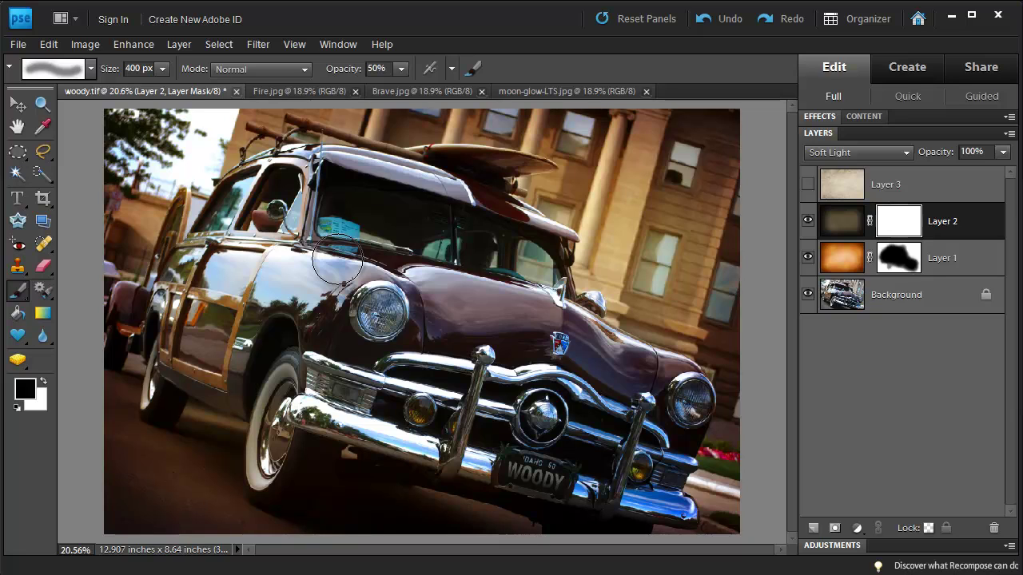
{"action": "key", "text": "bracketright"}
{"action": "key", "text": "bracketright"}
{"action": "key", "text": "bracketright"}
{"action": "key", "text": "bracketright"}
{"action": "key", "text": "bracketright"}
{"action": "key", "text": "bracketright"}
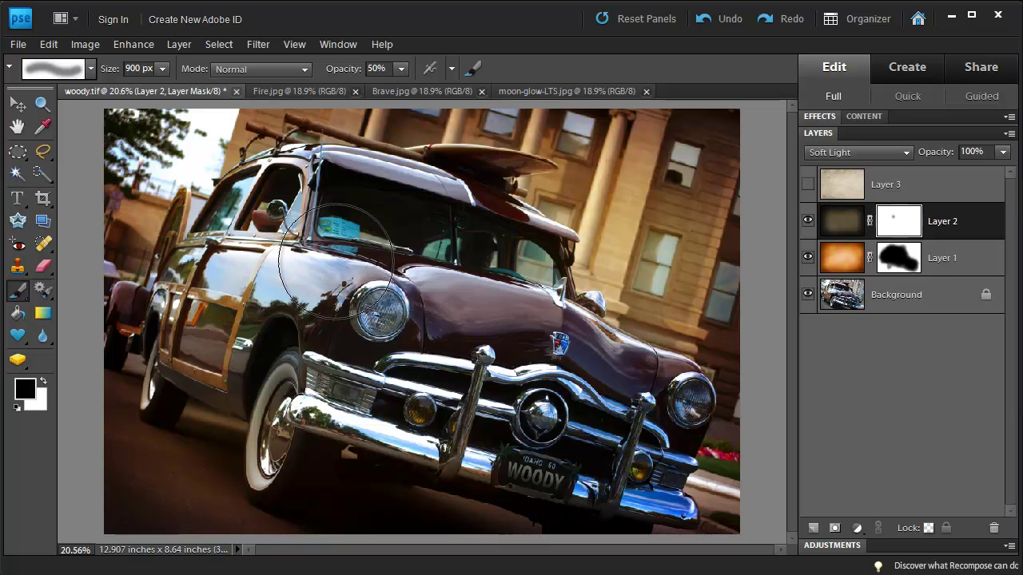
{"action": "key", "text": "bracketright"}
{"action": "key", "text": "bracketright"}
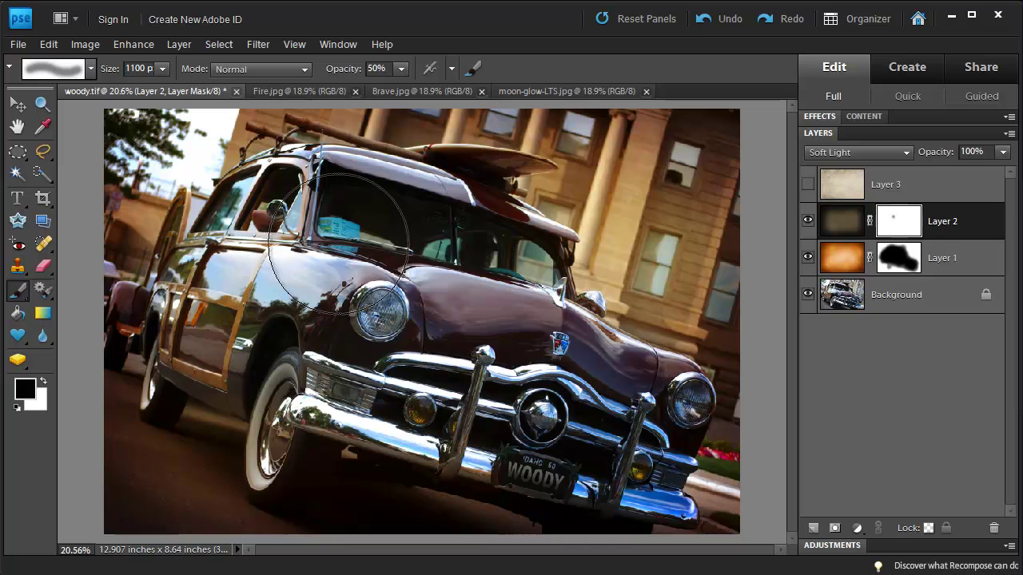
{"action": "left_click", "coordinate": [374, 248]}
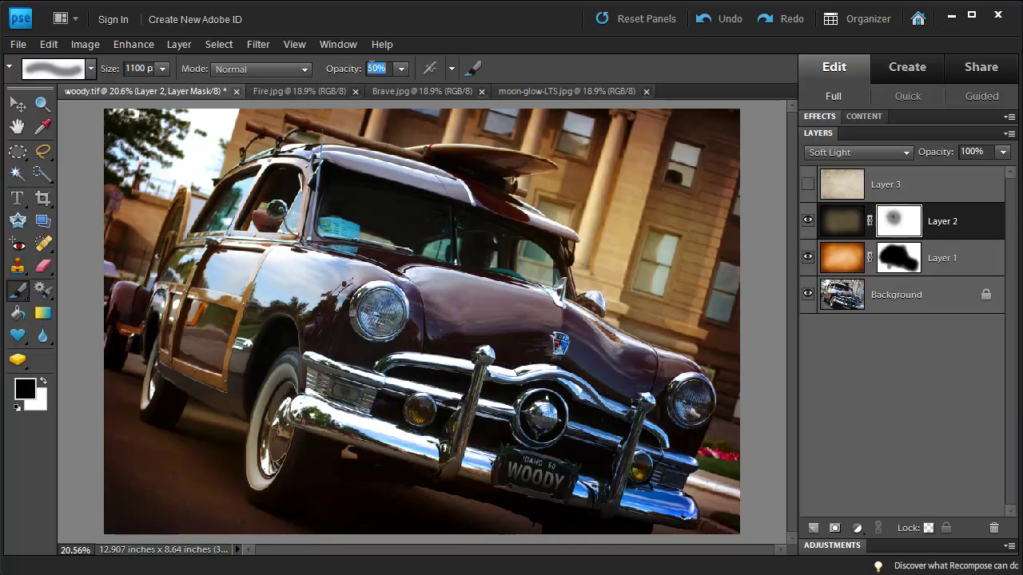
- Paint Layer 2's mask black over the car body with the 1100 px brush at 100% opacity
{"action": "type", "text": "100"}
{"action": "key", "text": "Return"}
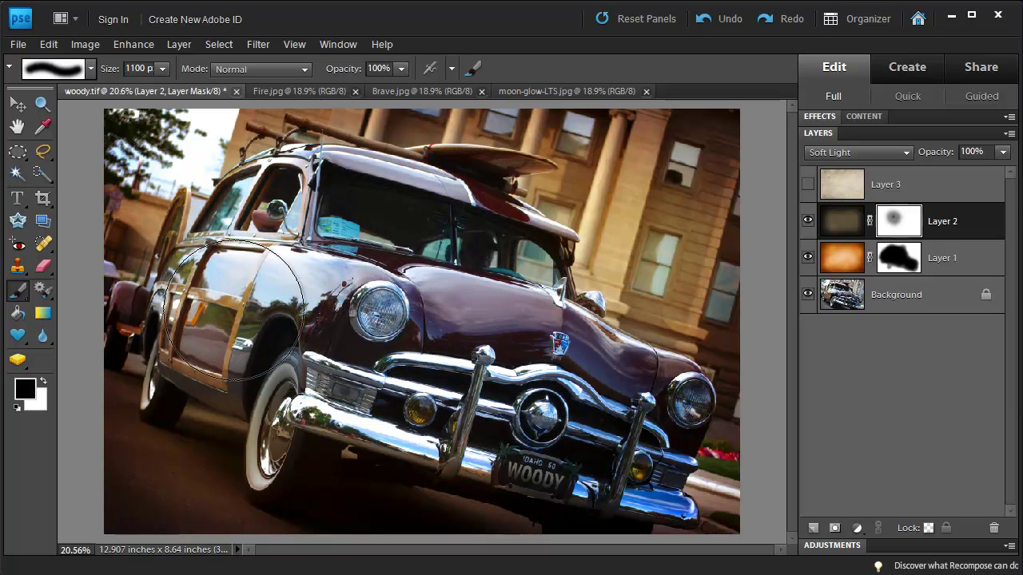
{"action": "mouse_move", "coordinate": [541, 376]}
{"action": "left_mouse_down"}
{"action": "mouse_move", "coordinate": [495, 326]}
{"action": "mouse_move", "coordinate": [414, 330]}
{"action": "mouse_move", "coordinate": [415, 288]}
{"action": "left_mouse_up"}
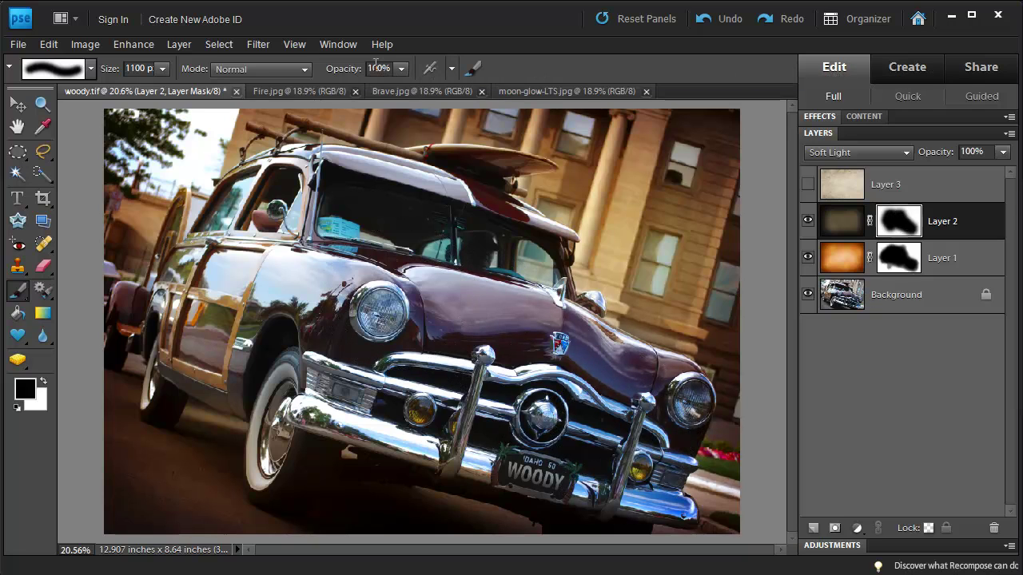
- Soften Layer 2's mask around the car with black at 50% brush opacity, and lower the layer's opacity to 87%
{"action": "type", "text": "50"}
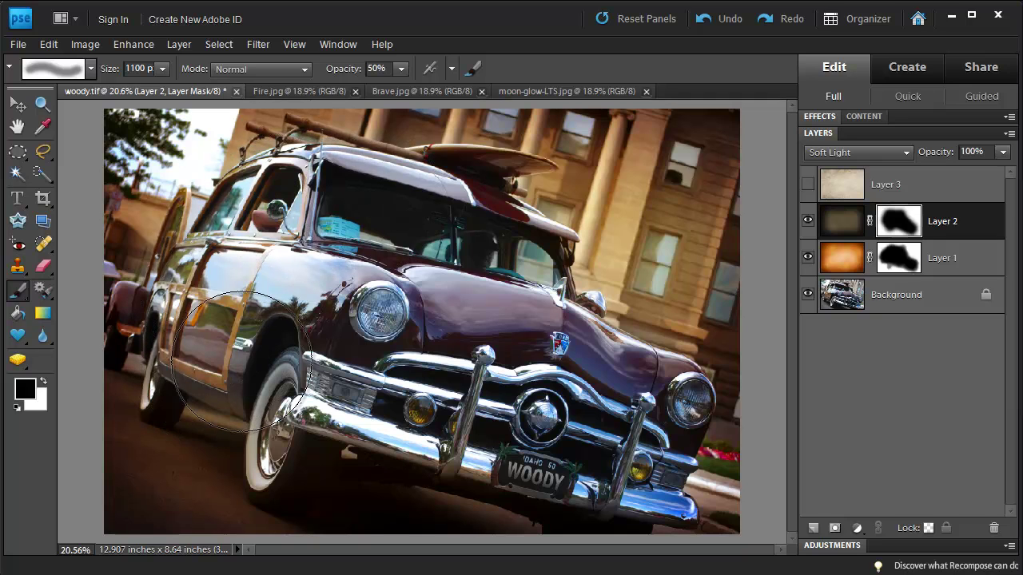
{"action": "mouse_move", "coordinate": [216, 425]}
{"action": "left_mouse_down"}
{"action": "mouse_move", "coordinate": [254, 446]}
{"action": "mouse_move", "coordinate": [213, 435]}
{"action": "mouse_move", "coordinate": [320, 413]}
{"action": "mouse_move", "coordinate": [537, 470]}
{"action": "mouse_move", "coordinate": [622, 421]}
{"action": "mouse_move", "coordinate": [591, 305]}
{"action": "mouse_move", "coordinate": [542, 271]}
{"action": "mouse_move", "coordinate": [524, 217]}
{"action": "mouse_move", "coordinate": [542, 191]}
{"action": "mouse_move", "coordinate": [469, 250]}
{"action": "mouse_move", "coordinate": [369, 222]}
{"action": "mouse_move", "coordinate": [276, 216]}
{"action": "mouse_move", "coordinate": [331, 314]}
{"action": "mouse_move", "coordinate": [309, 316]}
{"action": "mouse_move", "coordinate": [331, 292]}
{"action": "mouse_move", "coordinate": [416, 264]}
{"action": "mouse_move", "coordinate": [358, 259]}
{"action": "mouse_move", "coordinate": [372, 232]}
{"action": "left_mouse_up"}
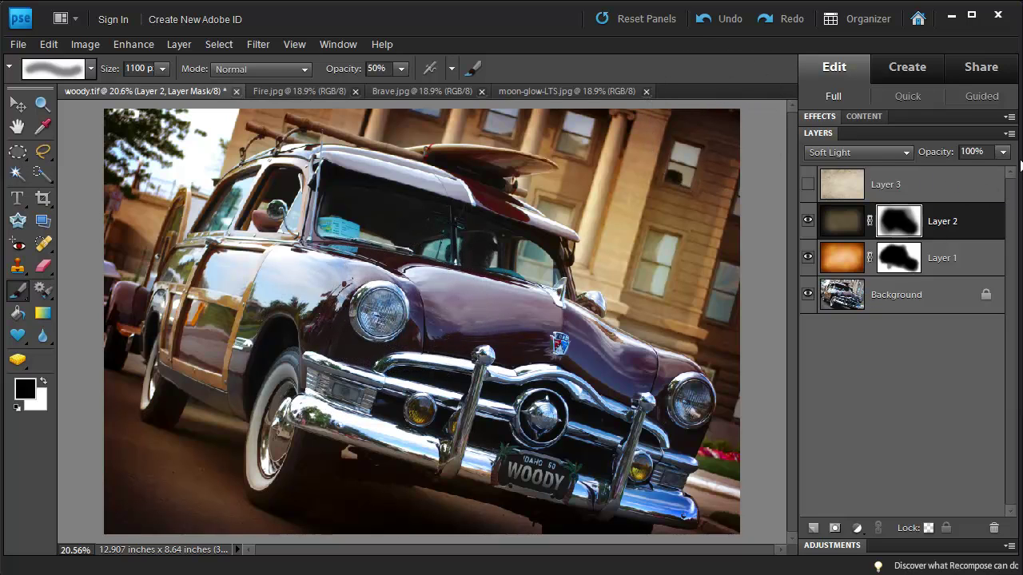
{"action": "left_click", "coordinate": [1004, 152]}
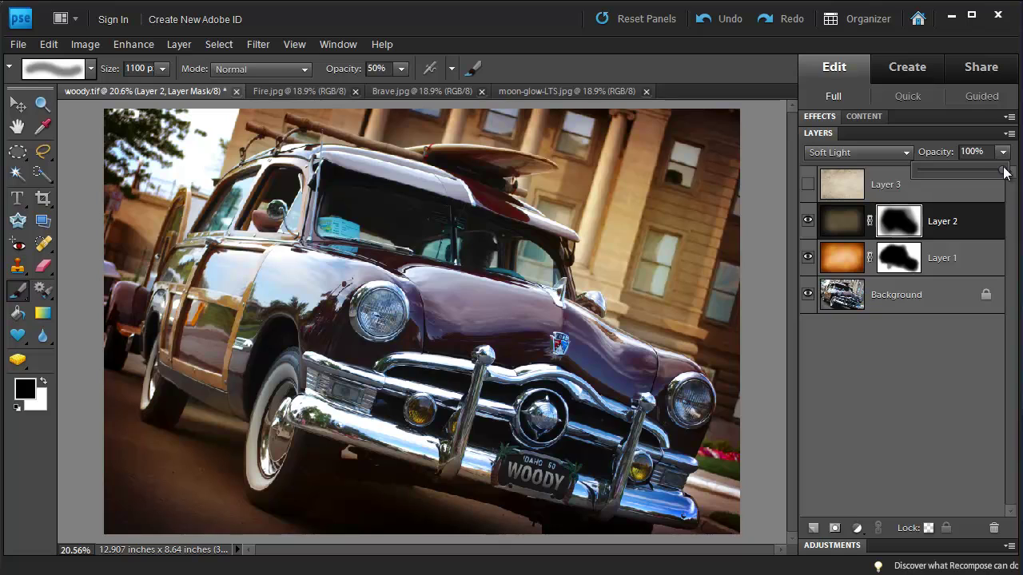
{"action": "left_click_drag", "start_coordinate": [1005, 171], "coordinate": [996, 172]}
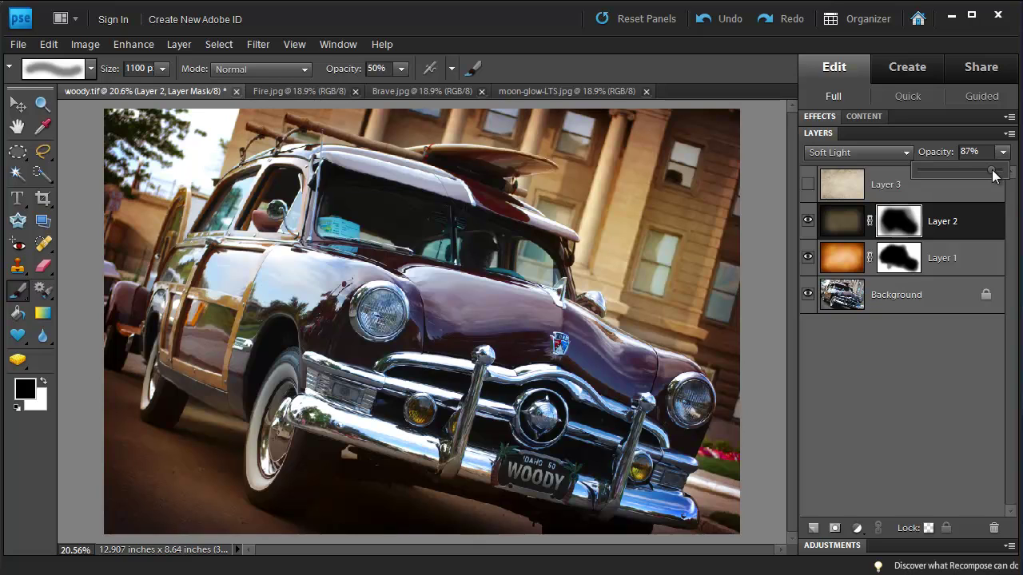
- Make the light Layer 3 visible, set its blend mode to Soft Light and add a layer mask to it
{"action": "left_click", "coordinate": [893, 190]}
{"action": "left_click", "coordinate": [892, 188]}
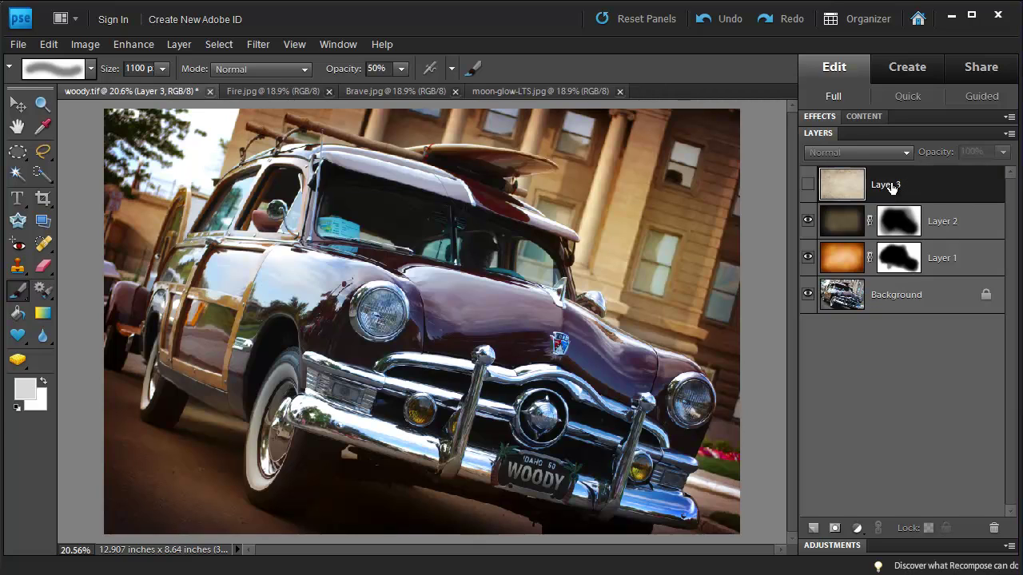
{"action": "left_click", "coordinate": [808, 185]}
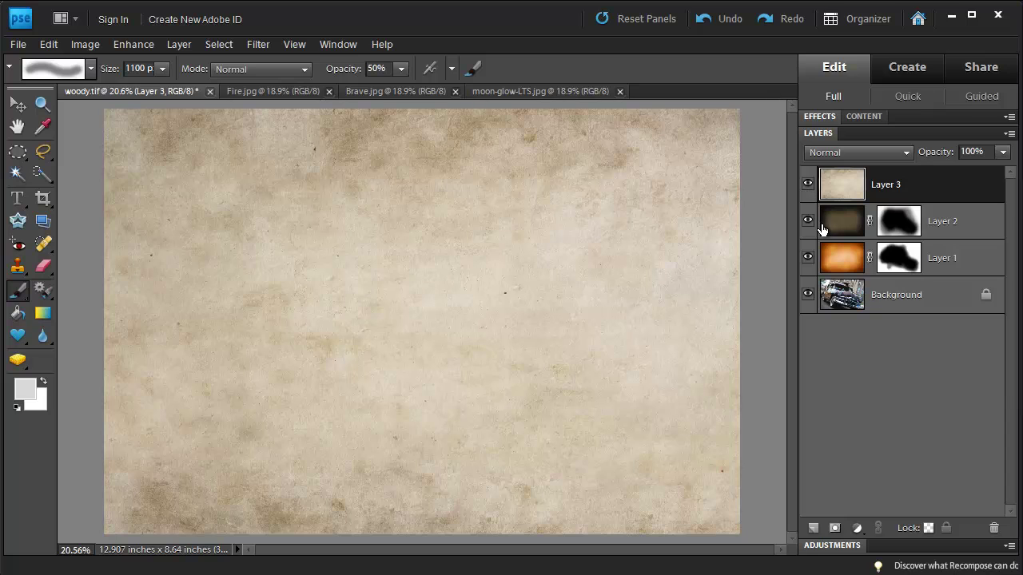
{"action": "left_click", "coordinate": [901, 153]}
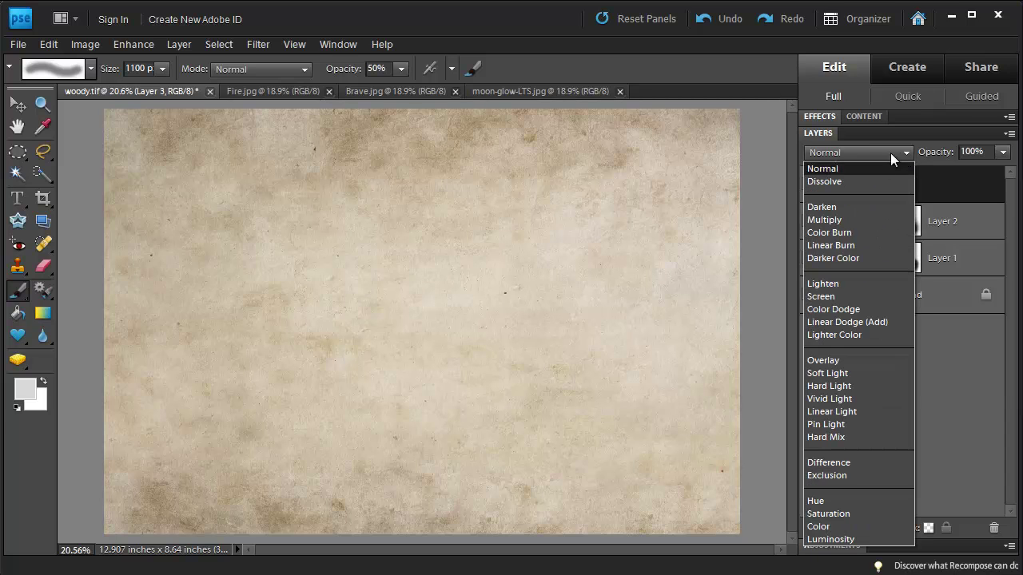
{"action": "left_click", "coordinate": [842, 372]}
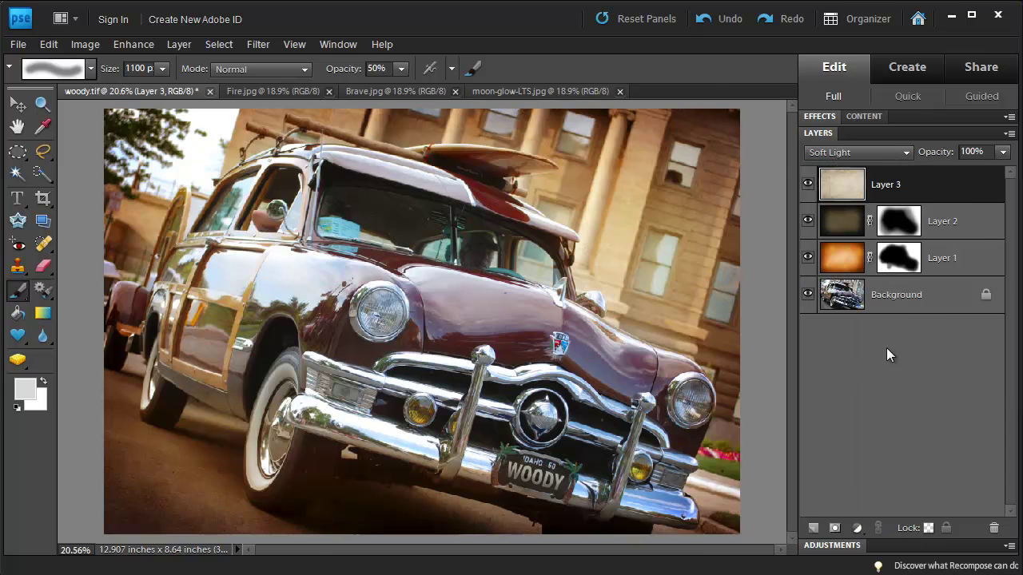
{"action": "left_click", "coordinate": [834, 528]}
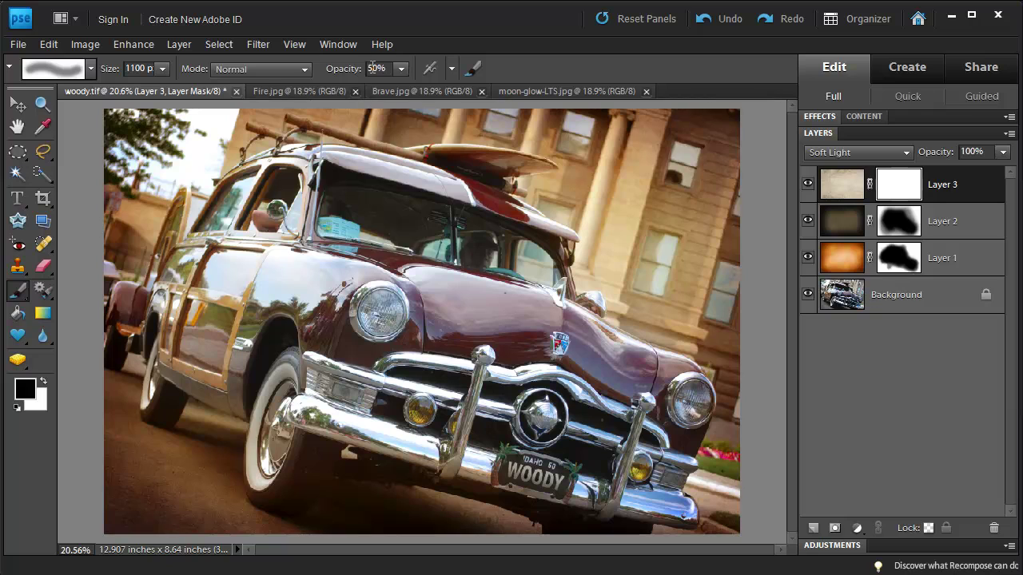
- Paint Layer 3's mask black over the car at 100% brush opacity, reducing the brush from 1100 px to 600 px
{"action": "type", "text": "100"}
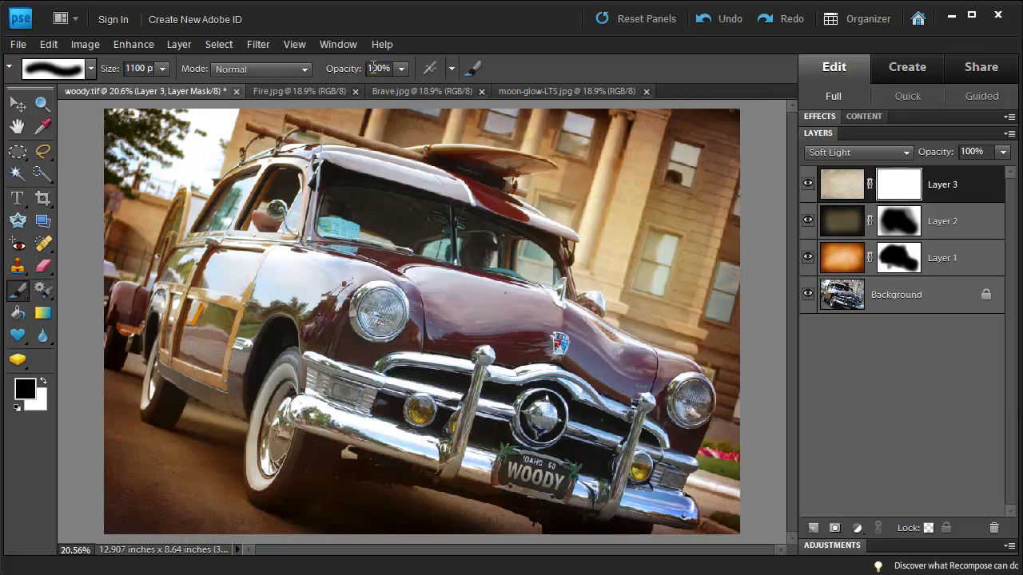
{"action": "mouse_move", "coordinate": [371, 270]}
{"action": "left_mouse_down"}
{"action": "mouse_move", "coordinate": [368, 240]}
{"action": "mouse_move", "coordinate": [344, 276]}
{"action": "mouse_move", "coordinate": [280, 303]}
{"action": "mouse_move", "coordinate": [449, 345]}
{"action": "mouse_move", "coordinate": [480, 264]}
{"action": "mouse_move", "coordinate": [457, 232]}
{"action": "mouse_move", "coordinate": [559, 379]}
{"action": "mouse_move", "coordinate": [623, 407]}
{"action": "mouse_move", "coordinate": [471, 376]}
{"action": "mouse_move", "coordinate": [315, 363]}
{"action": "mouse_move", "coordinate": [237, 304]}
{"action": "mouse_move", "coordinate": [277, 238]}
{"action": "mouse_move", "coordinate": [210, 348]}
{"action": "left_mouse_up"}
{"action": "key", "text": "bracketleft"}
{"action": "key", "text": "bracketleft"}
{"action": "key", "text": "bracketleft"}
{"action": "key", "text": "bracketleft"}
{"action": "key", "text": "bracketleft"}
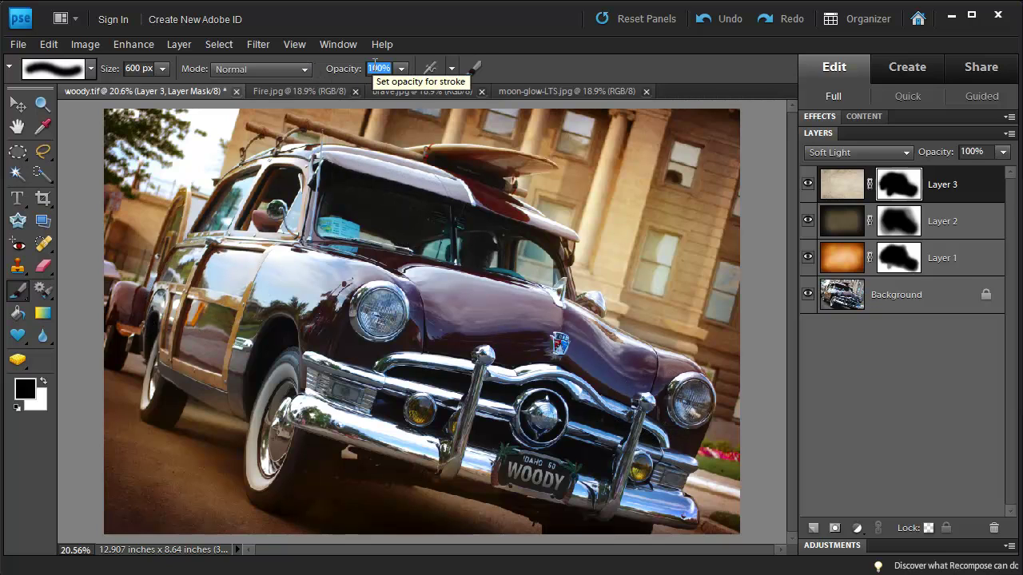
- Refine Layer 3's mask with black around the car's rear roof and the trees, using an 800 px brush at 50% opacity
{"action": "type", "text": "50"}
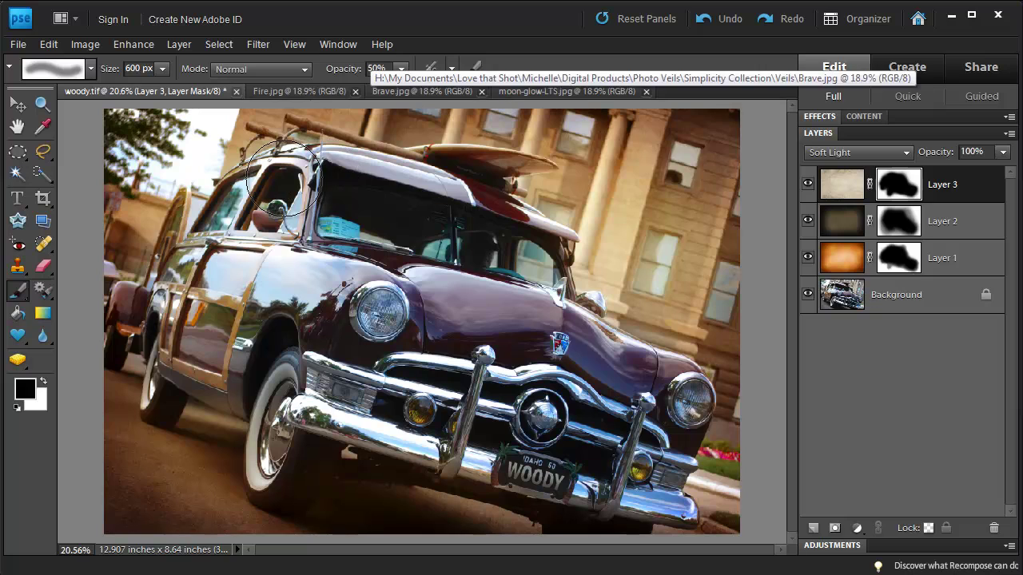
{"action": "key", "text": "bracketright"}
{"action": "key", "text": "bracketright"}
{"action": "mouse_move", "coordinate": [212, 153]}
{"action": "left_mouse_down"}
{"action": "mouse_move", "coordinate": [170, 141]}
{"action": "mouse_move", "coordinate": [138, 143]}
{"action": "left_mouse_up"}
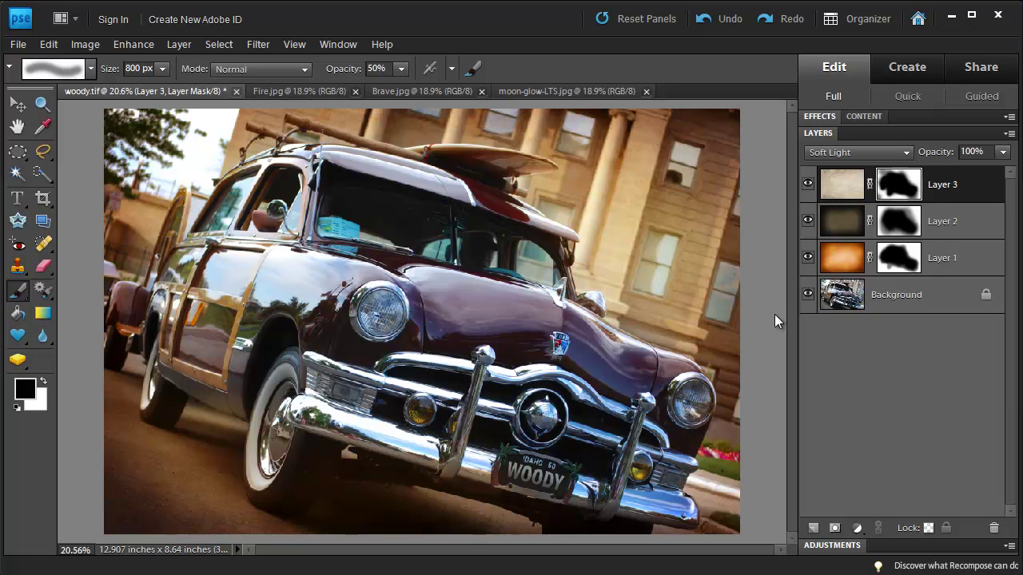
- Compare the original photo with the enhanced version by repeatedly hiding and showing all layers except the Background
{"action": "key", "text": "alt"}
{"action": "left_click", "coordinate": [807, 296], "text": "alt"}
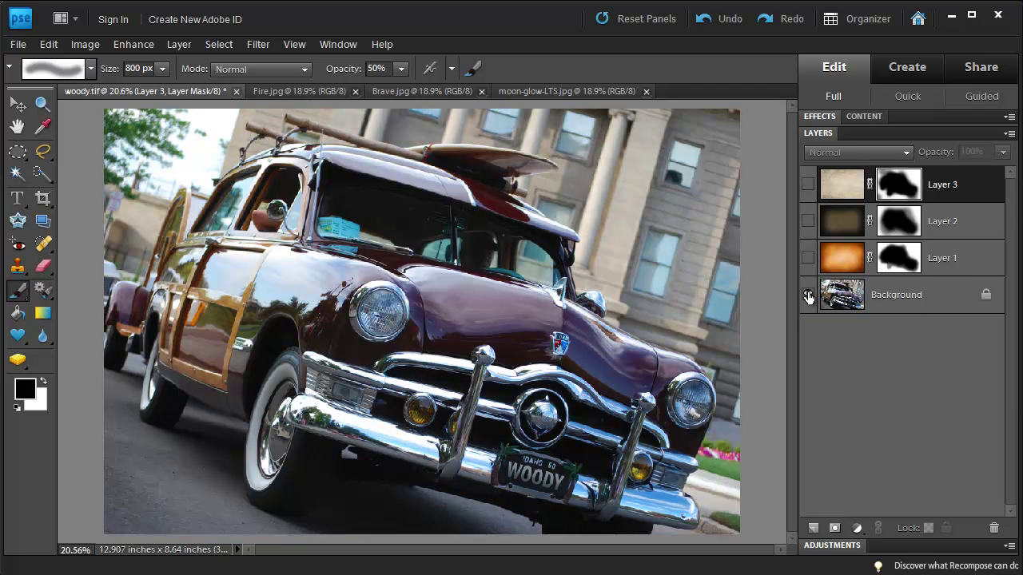
{"action": "left_click", "coordinate": [808, 297], "text": "alt"}
{"action": "left_click", "coordinate": [808, 297], "text": "alt"}
{"action": "left_click", "coordinate": [808, 296], "text": "alt"}
{"action": "left_click", "coordinate": [808, 297], "text": "alt"}
{"action": "left_click", "coordinate": [808, 296], "text": "alt"}
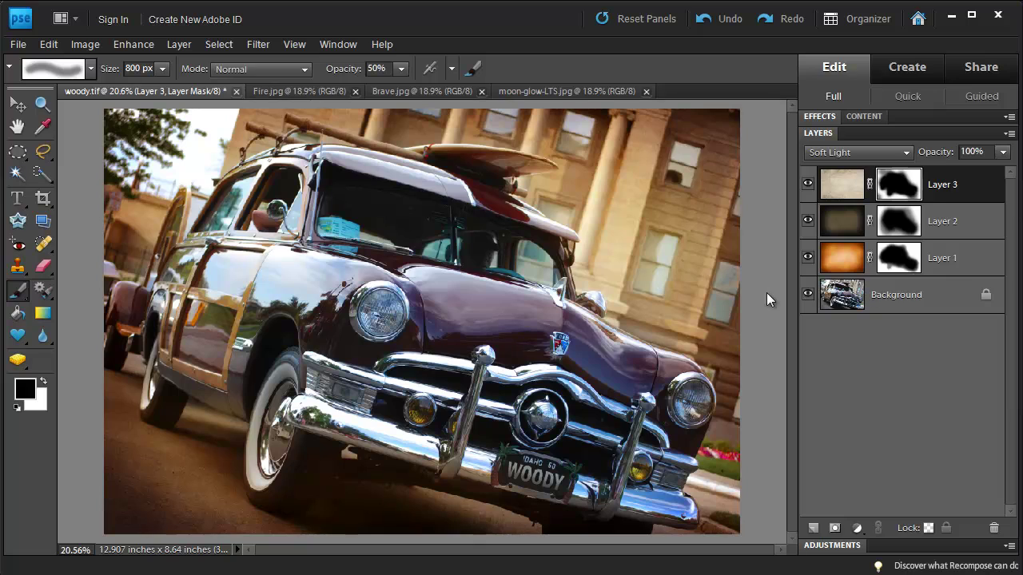